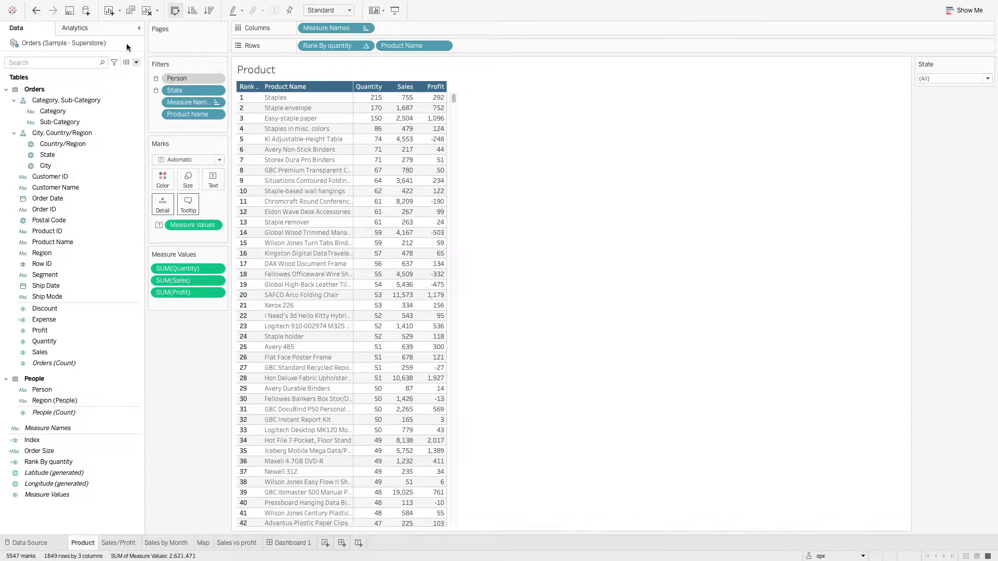
Start a new parameter named TOP N with the Integer data type.
click(135, 63)
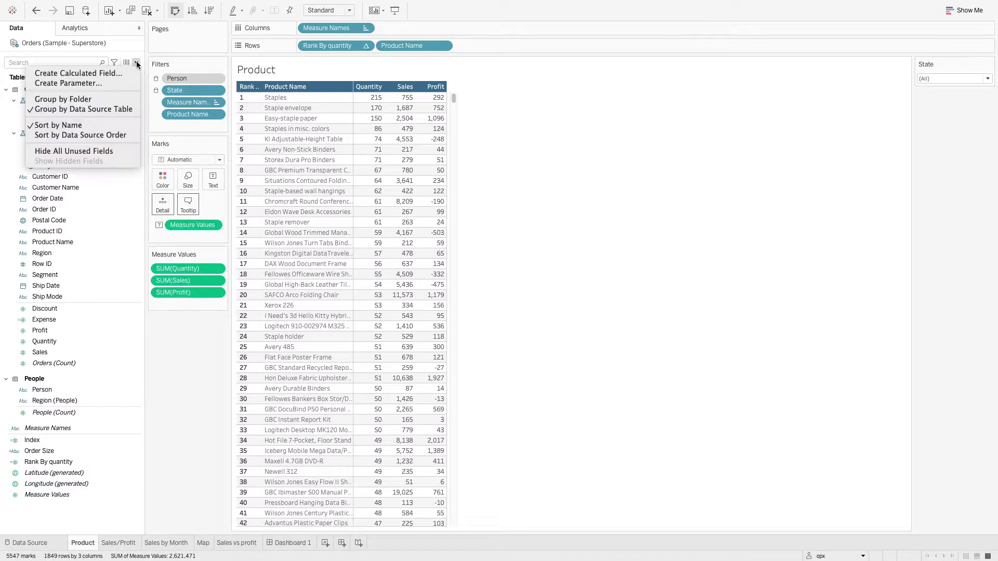
click(122, 83)
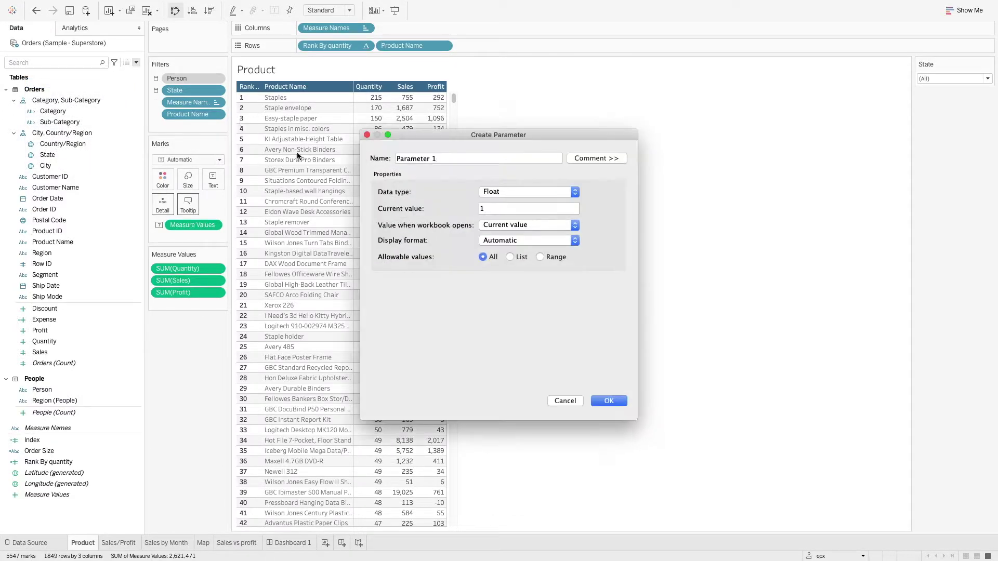
drag(493, 162, 344, 152)
text(TOP N)
click(509, 193)
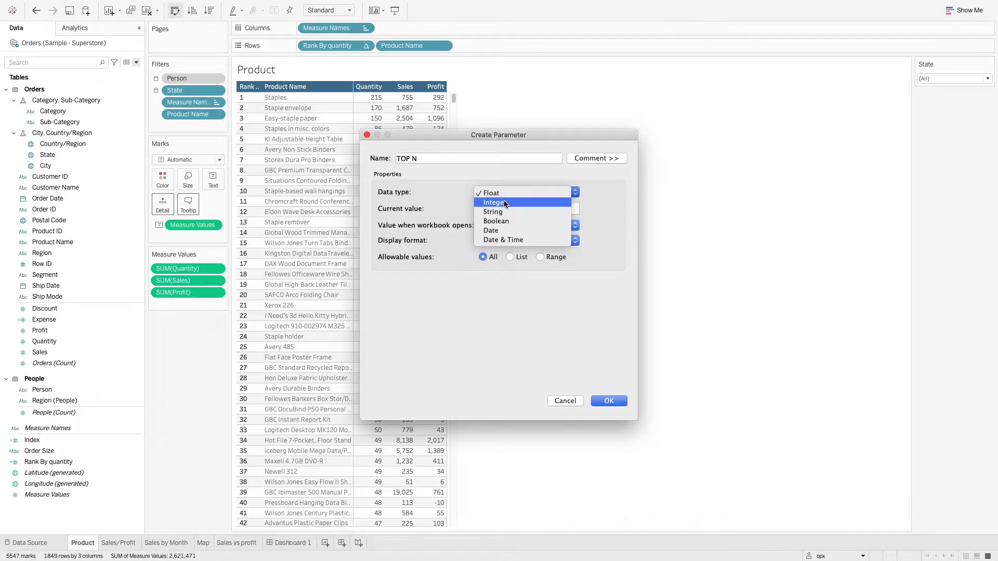
click(506, 202)
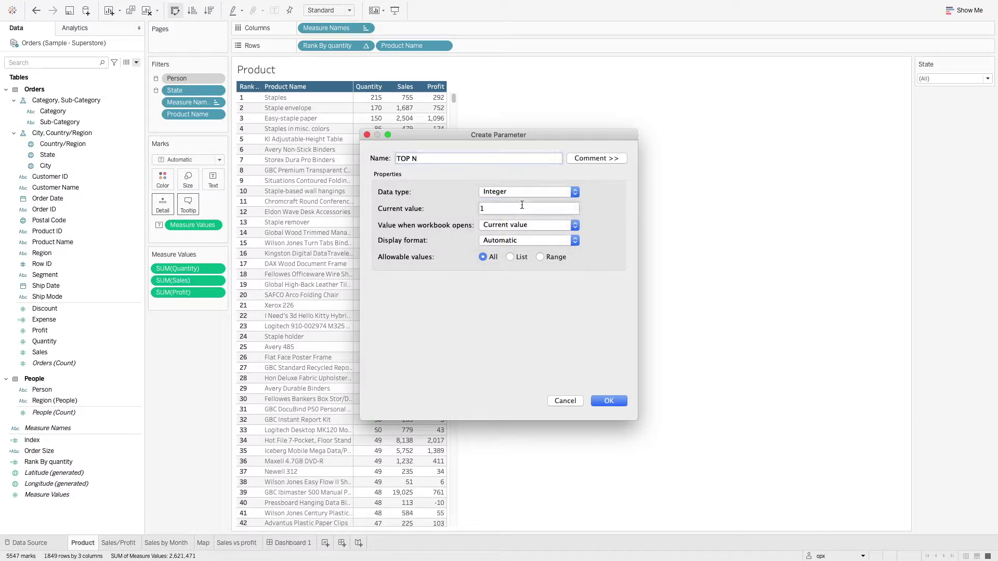
Set the TOP N parameter's current value to 10, allow all values and save the parameter.
click(522, 208)
text(0)
click(526, 259)
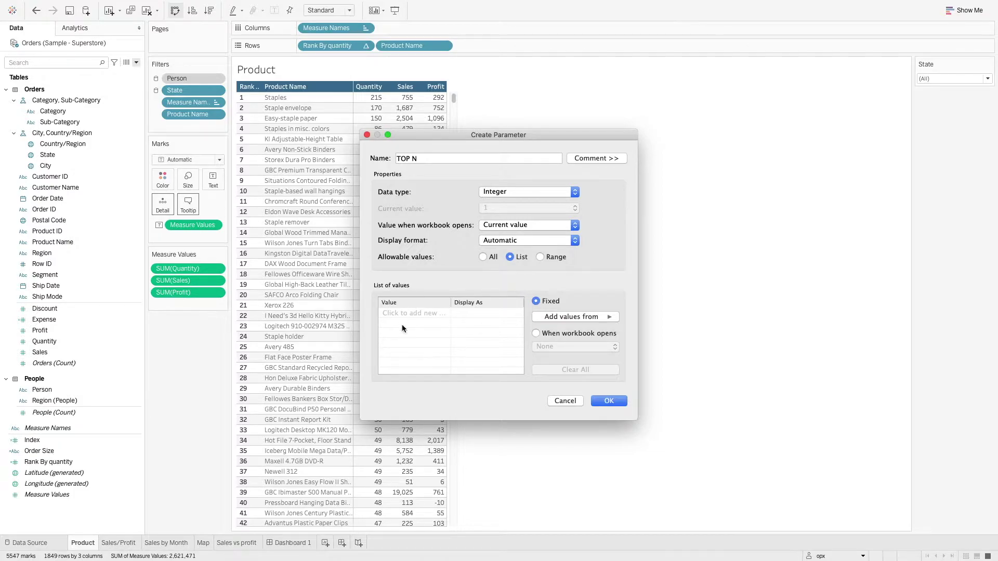
click(561, 260)
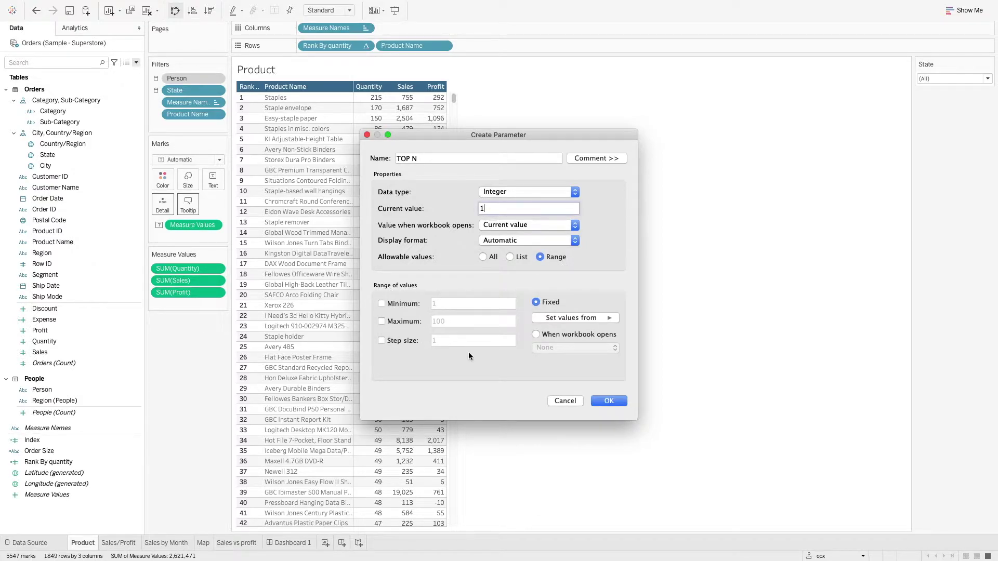
click(485, 258)
text(0)
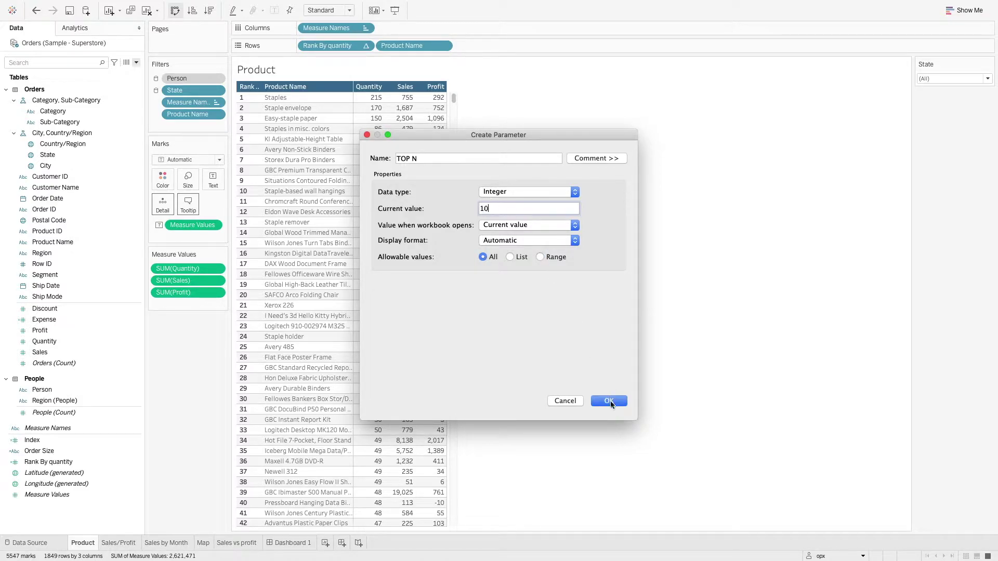
click(609, 401)
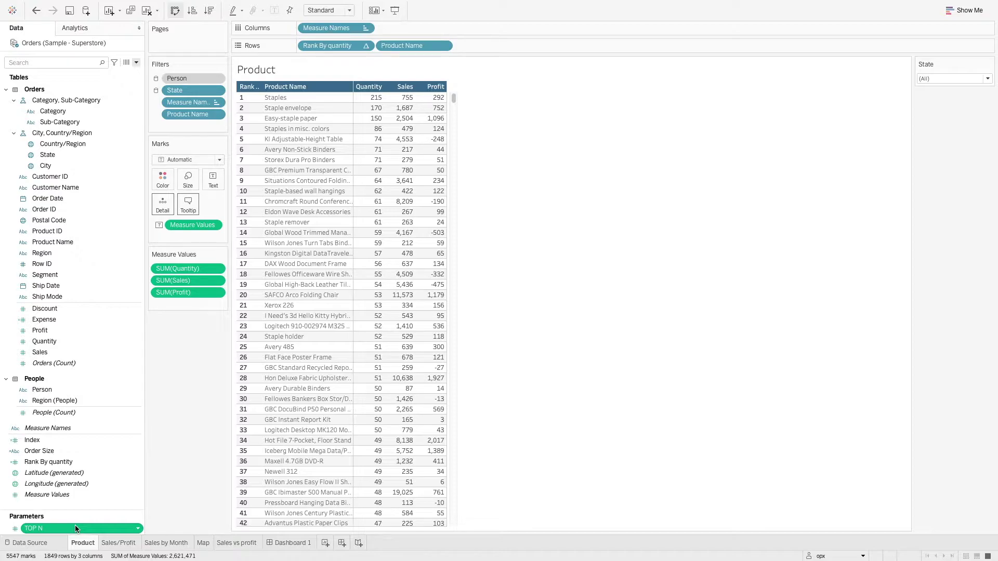
Start a new calculated field named TOP N Filter.
click(136, 63)
click(57, 72)
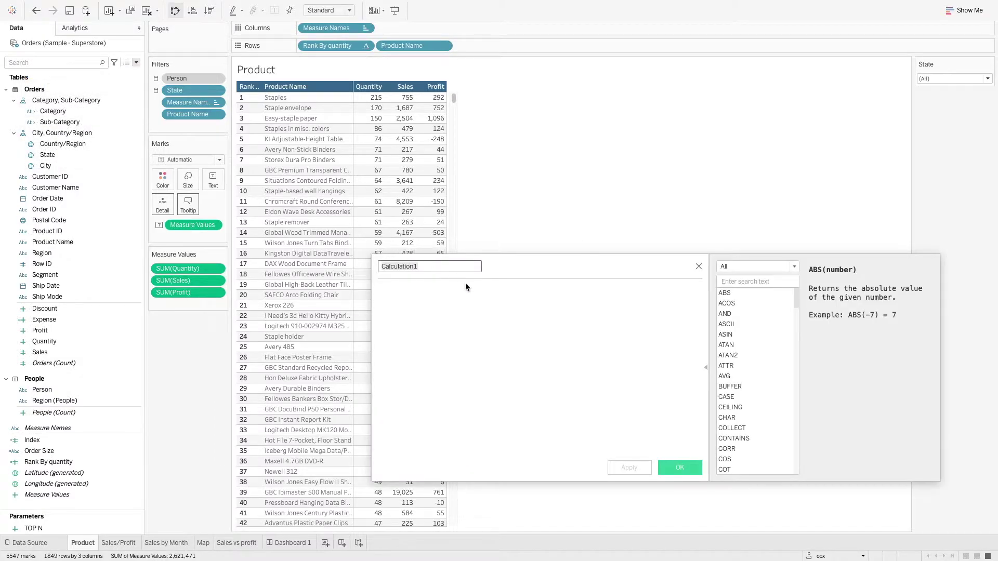
text(T)
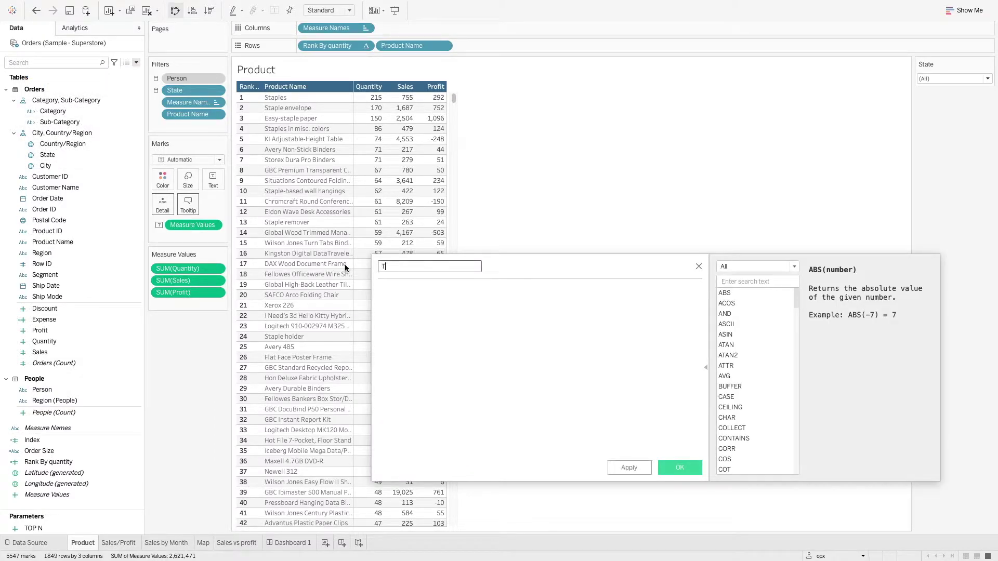
text(OP N Filter)
key(Tab)
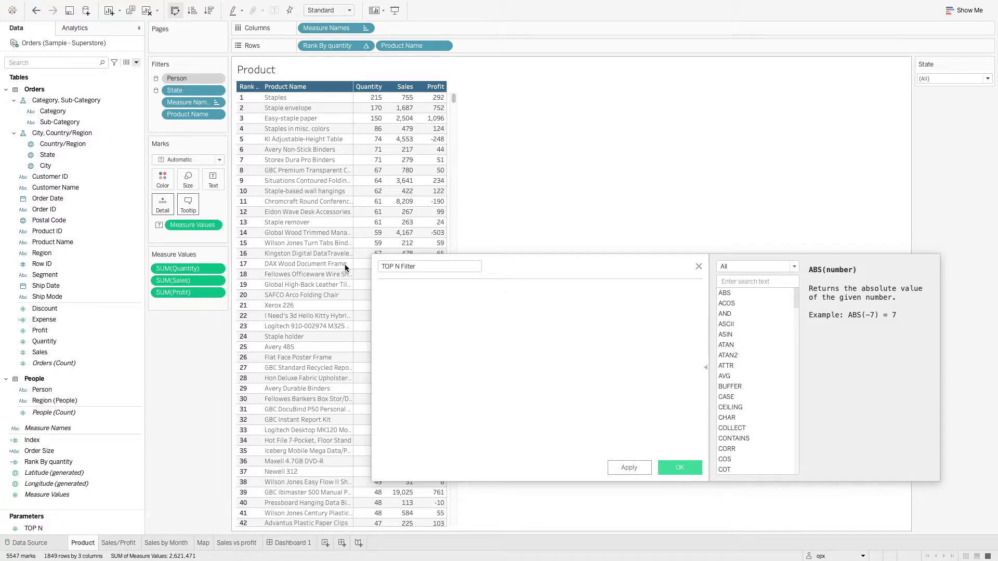
Enter the formula [Rank By quantity] <= [TOP N] for the TOP N Filter field and save it.
text(rank)
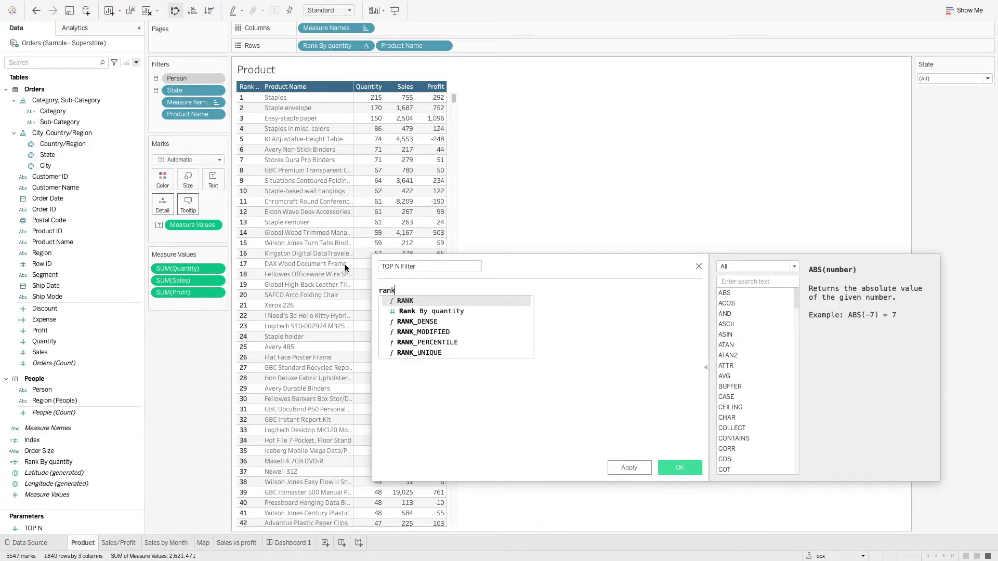
key(Down)
key(Down)
key(Up)
key(Return)
text(<= top)
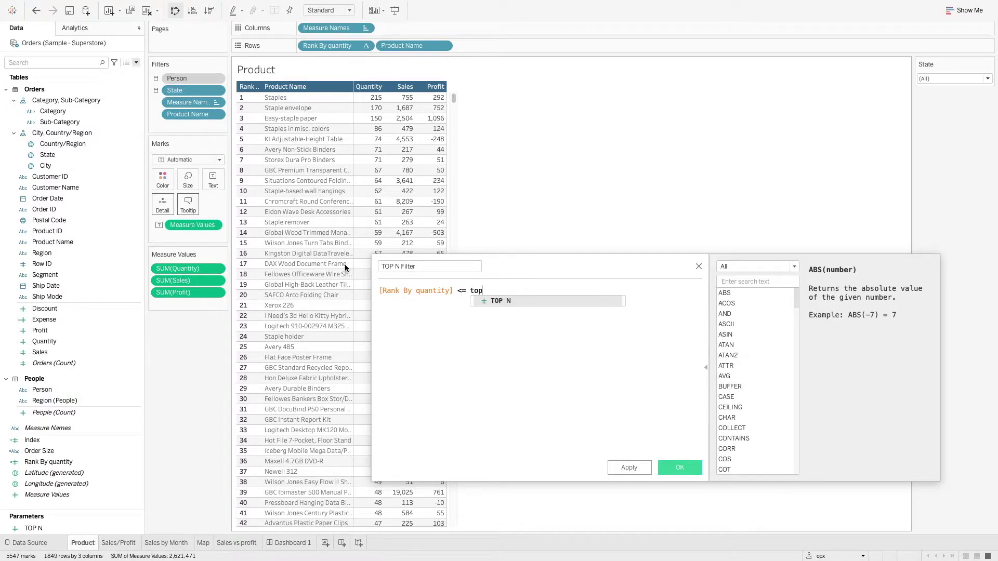
key(Return)
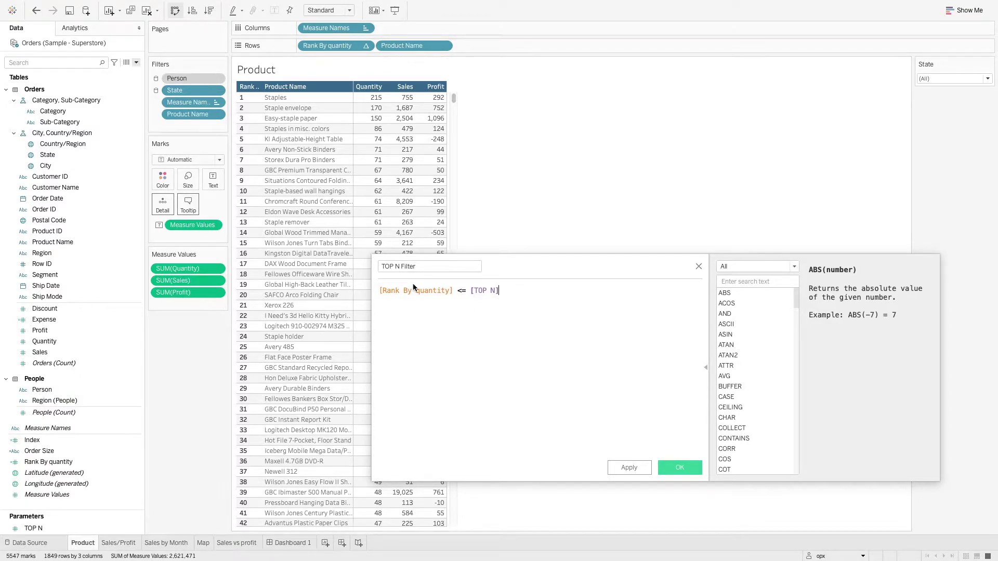
click(636, 468)
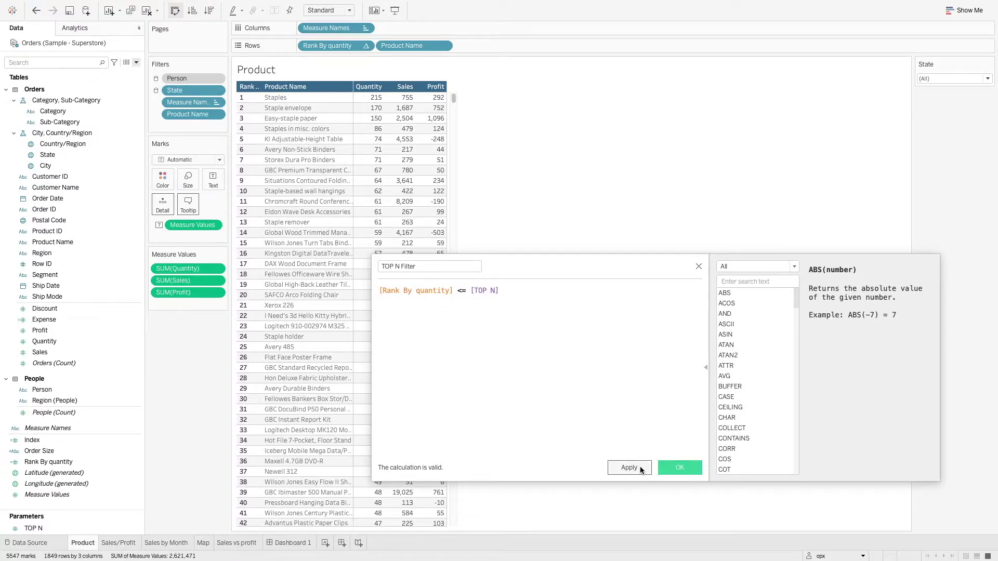
key(Return)
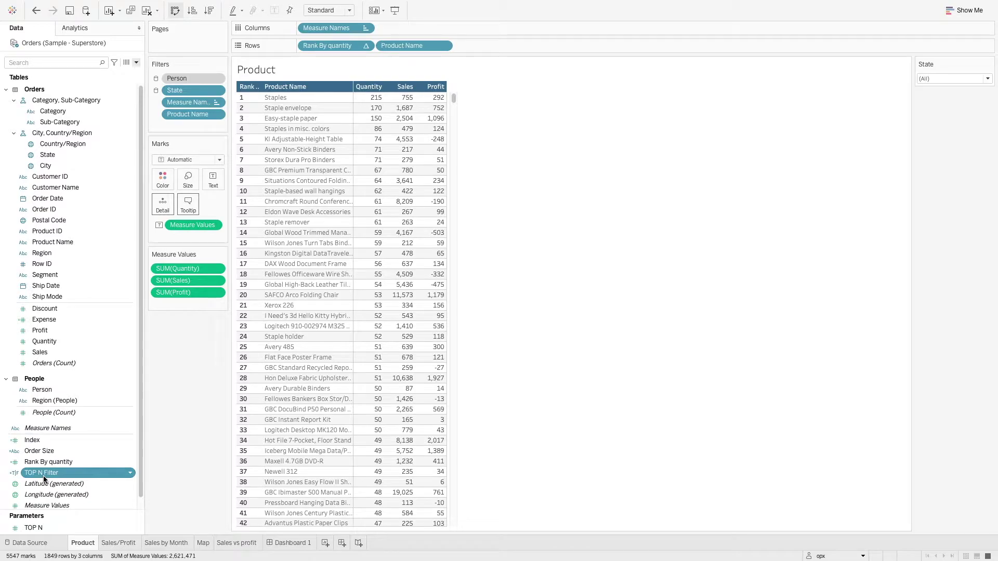
Filter the Product sheet by the TOP N Filter field, keeping only the True value.
drag(41, 479, 205, 124)
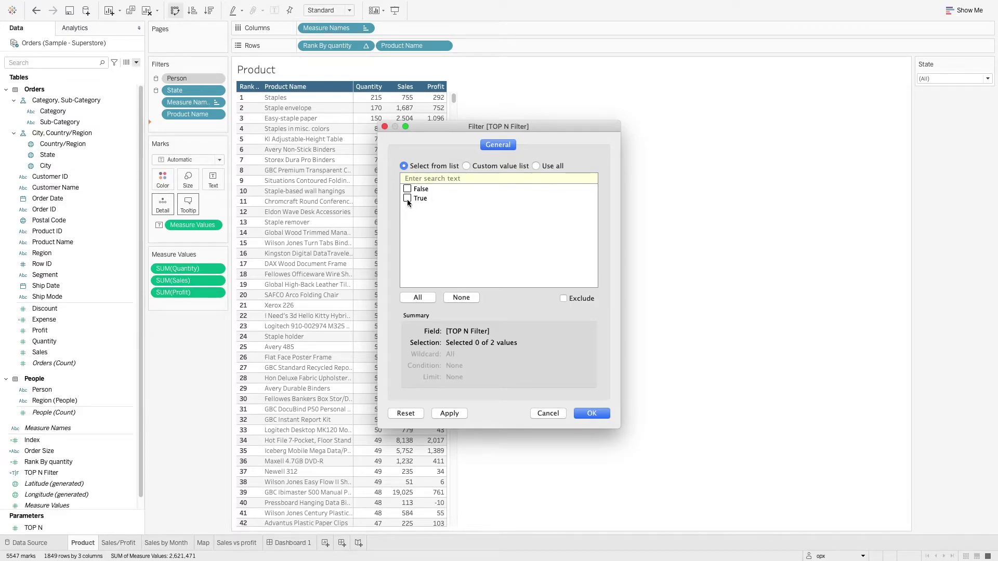
click(606, 414)
right_click(92, 539)
click(441, 350)
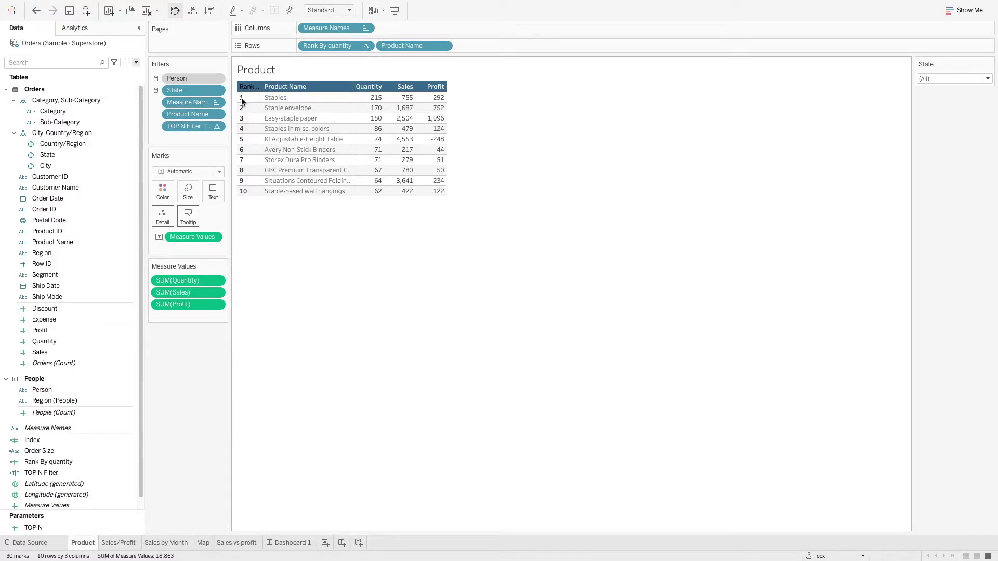
mouse_move(435, 147)
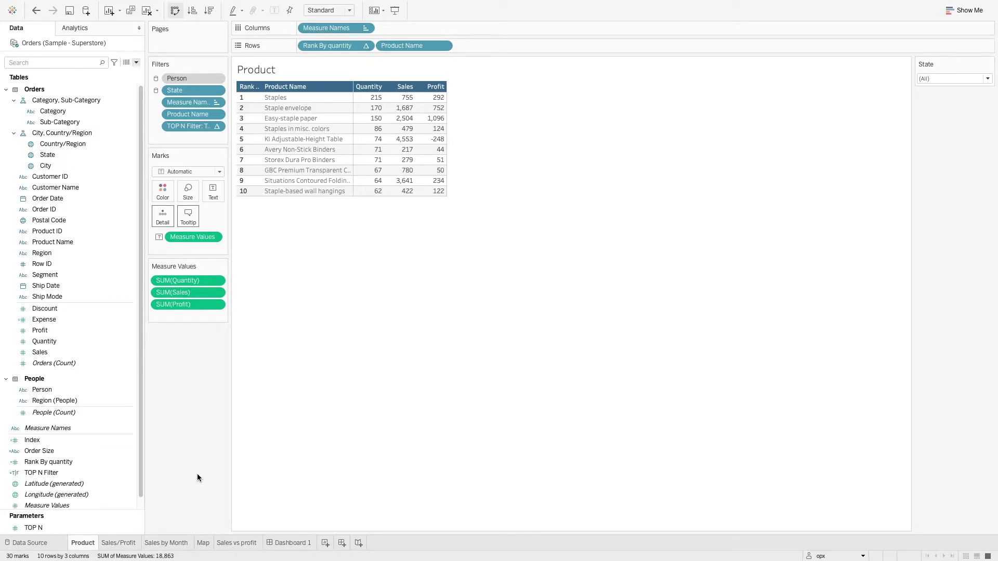
Show the TOP N parameter control on the Product sheet and set its value to 15.
right_click(80, 524)
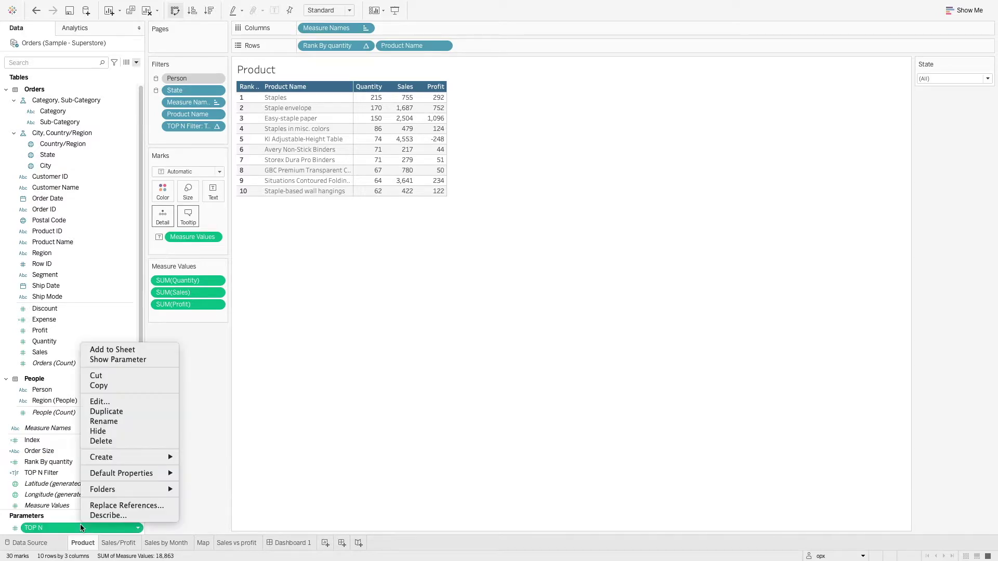
click(135, 359)
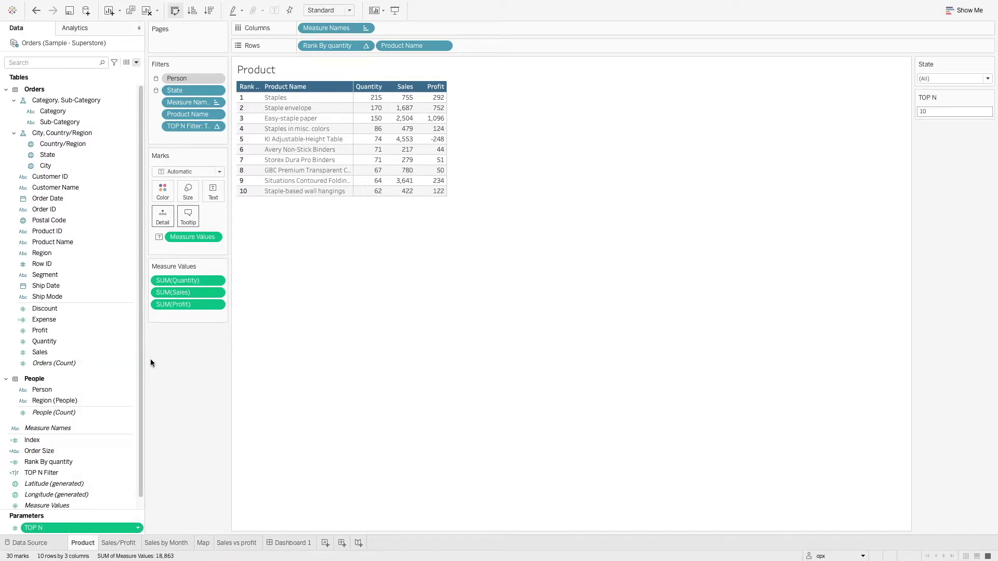
click(953, 111)
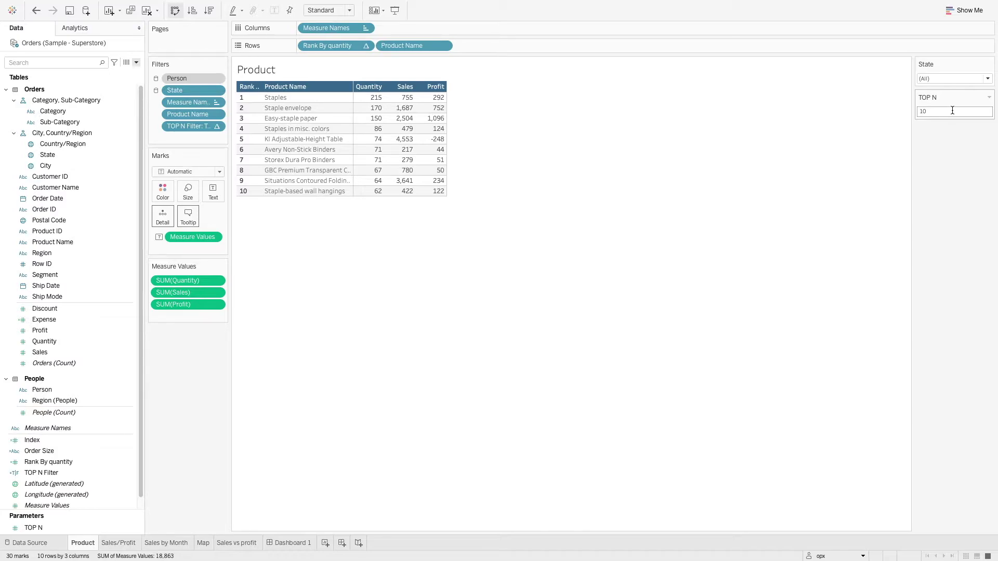
double_click(953, 110)
text(15)
key(Return)
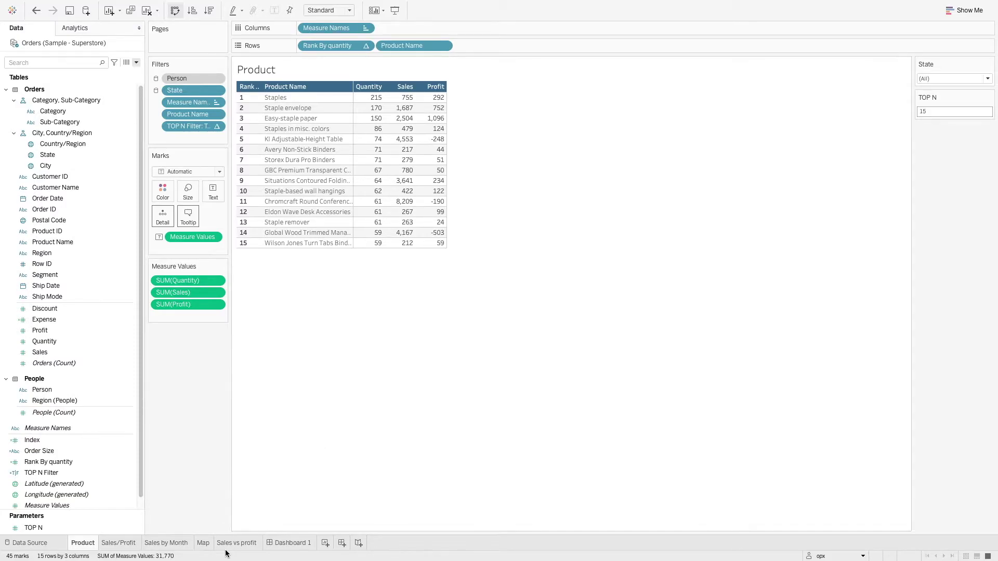
On the Sales by Month sheet, colour the bars by Region instead of Category.
click(181, 543)
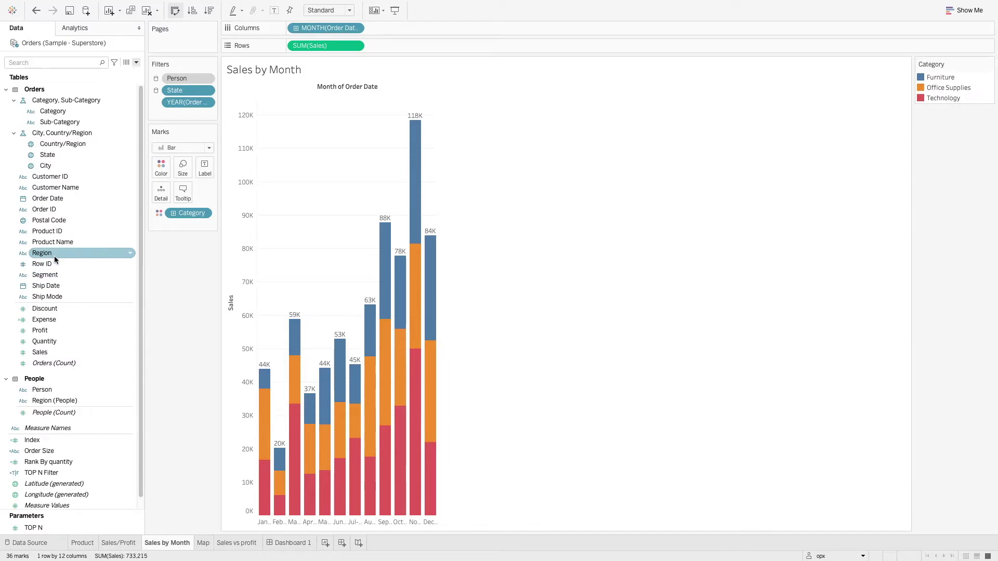
drag(42, 259, 161, 173)
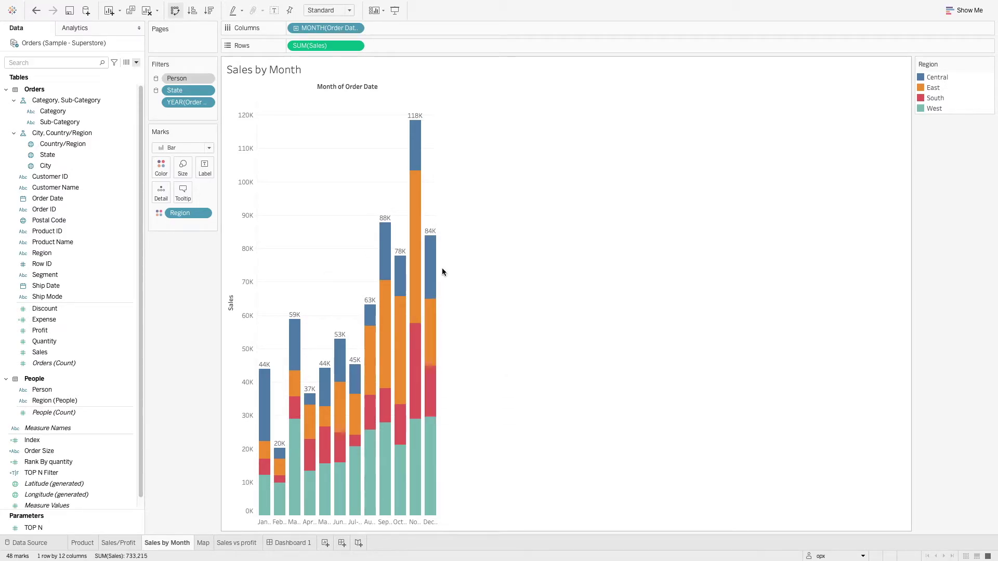
mouse_move(415, 163)
mouse_move(413, 282)
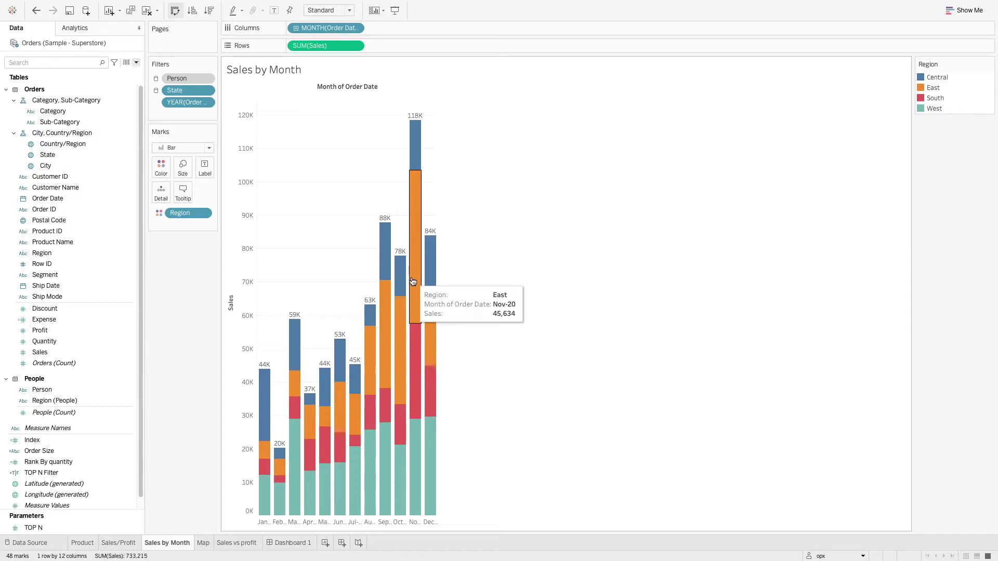
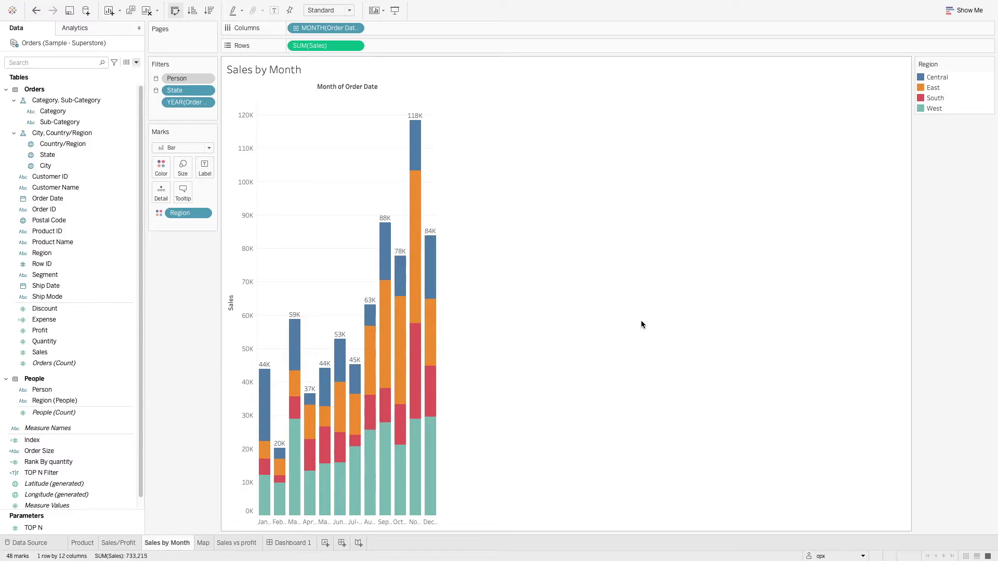
Start a new parameter named Distribution with the String data type and a list of allowable values.
click(136, 63)
click(62, 84)
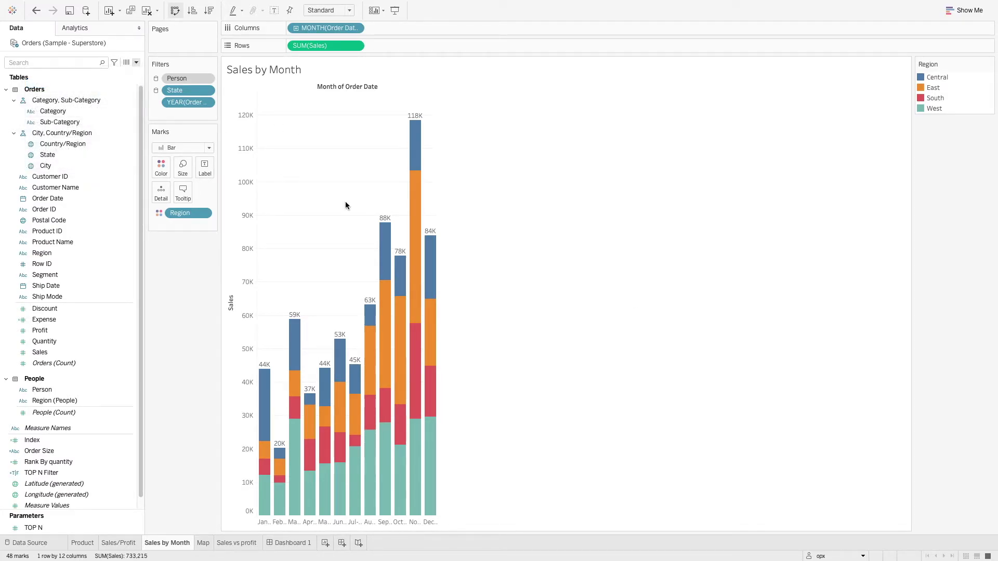
drag(443, 157, 219, 175)
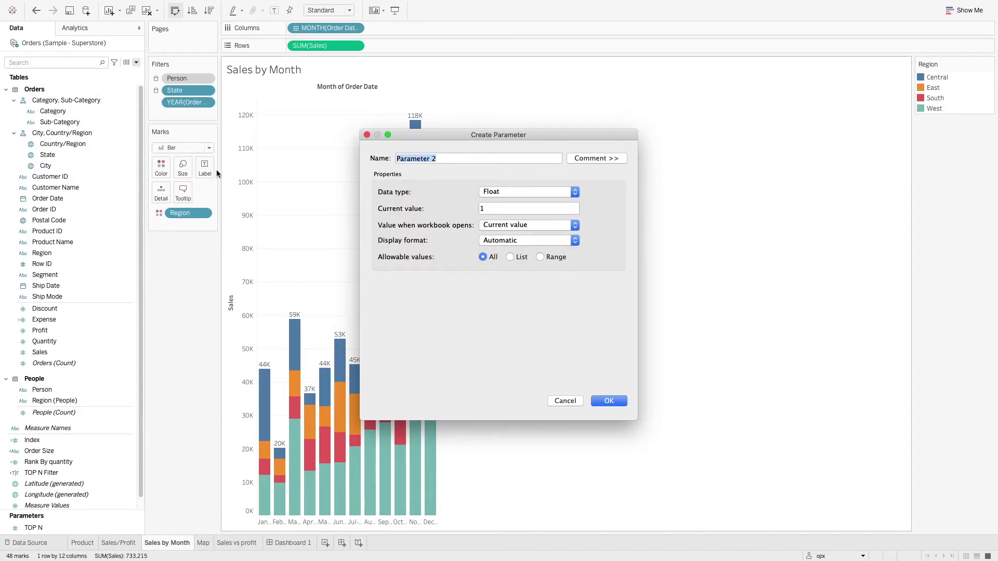
text(Distribution)
click(551, 193)
click(541, 210)
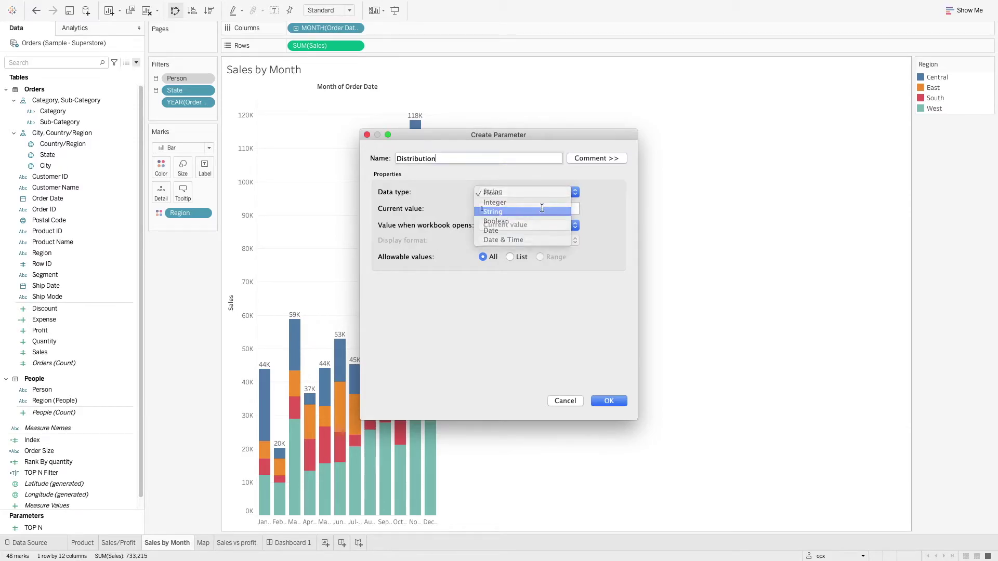
click(510, 257)
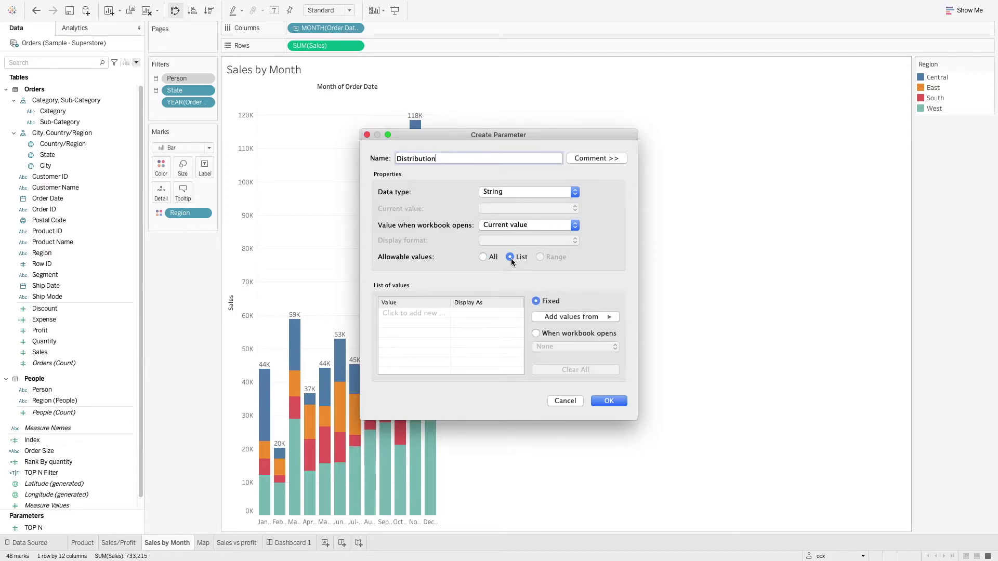
Add Category and Region to the Distribution parameter's list of values and save the parameter.
click(422, 314)
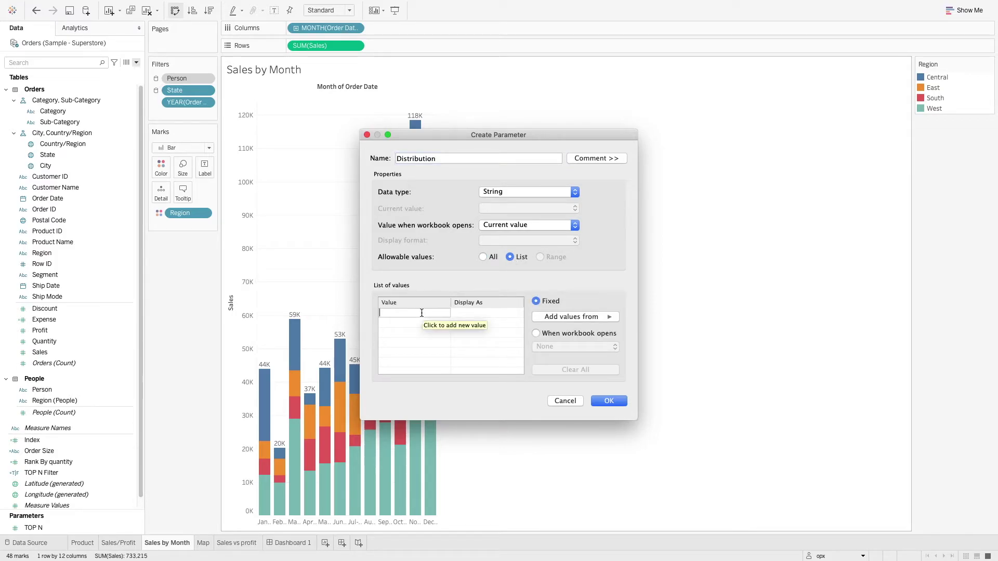
text(Category)
key(Return)
click(422, 313)
click(385, 323)
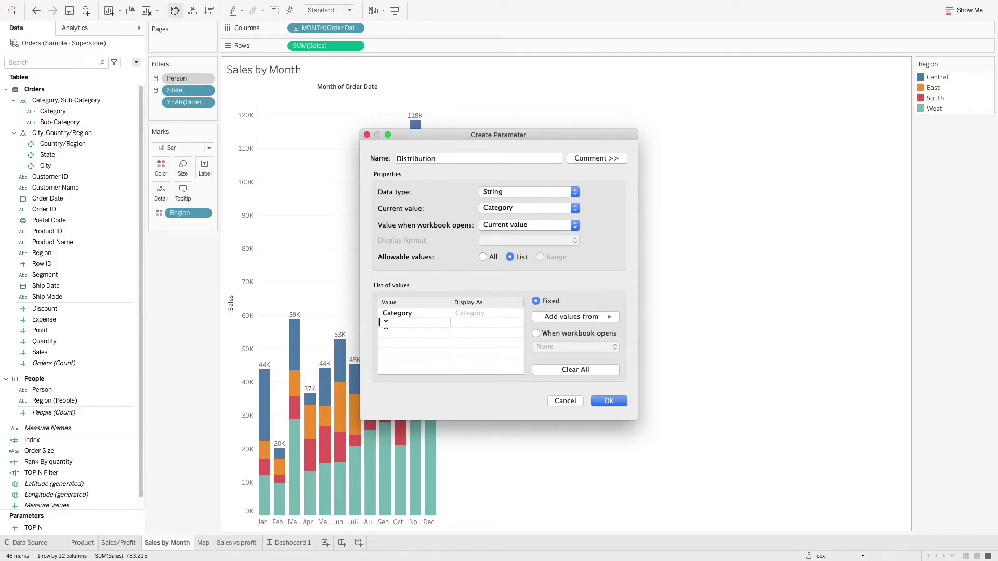
click(407, 313)
click(412, 323)
text(Region)
click(418, 332)
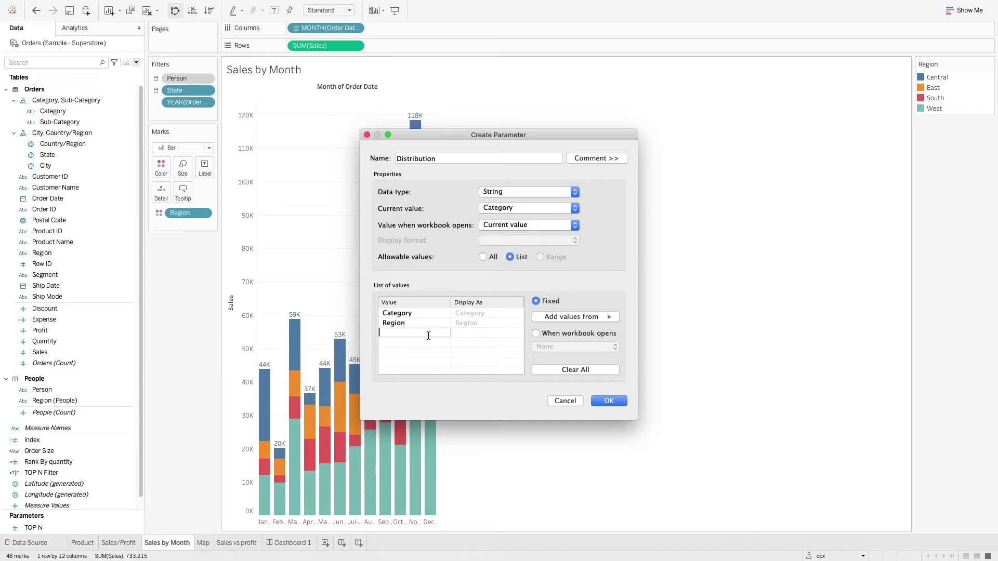
click(601, 403)
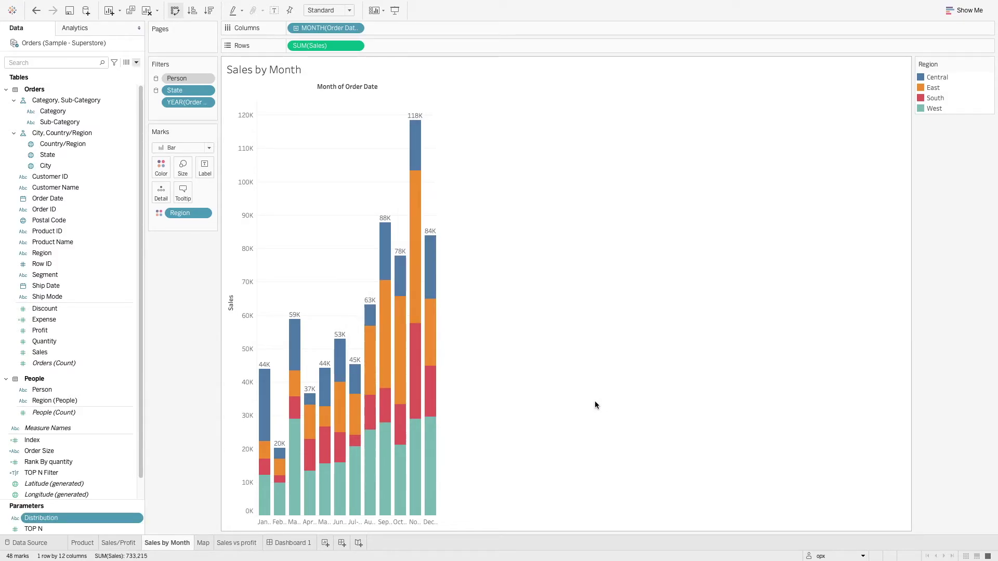
Show the Distribution parameter control on the Sales by Month sheet and set its value to Region.
right_click(32, 519)
click(63, 355)
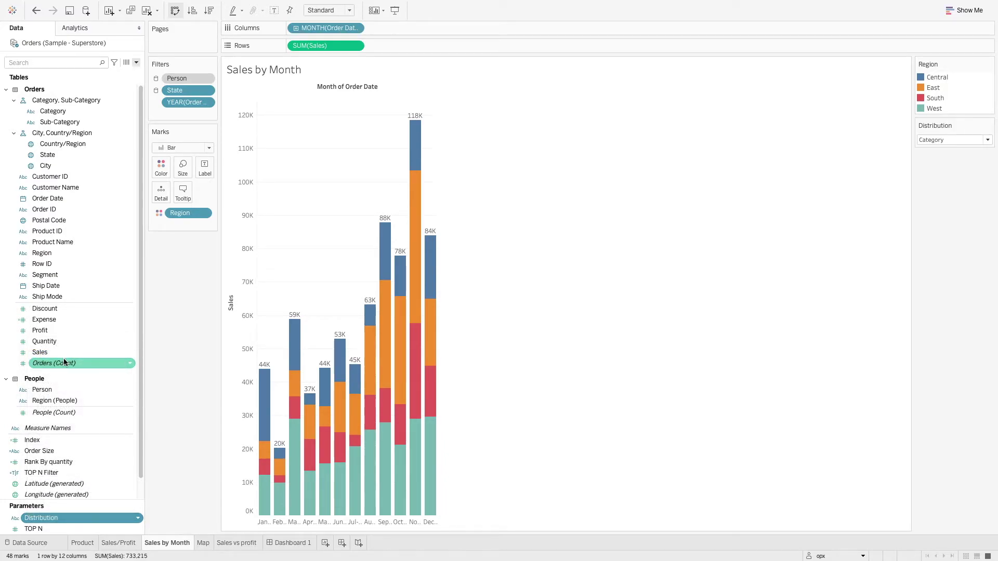
click(977, 142)
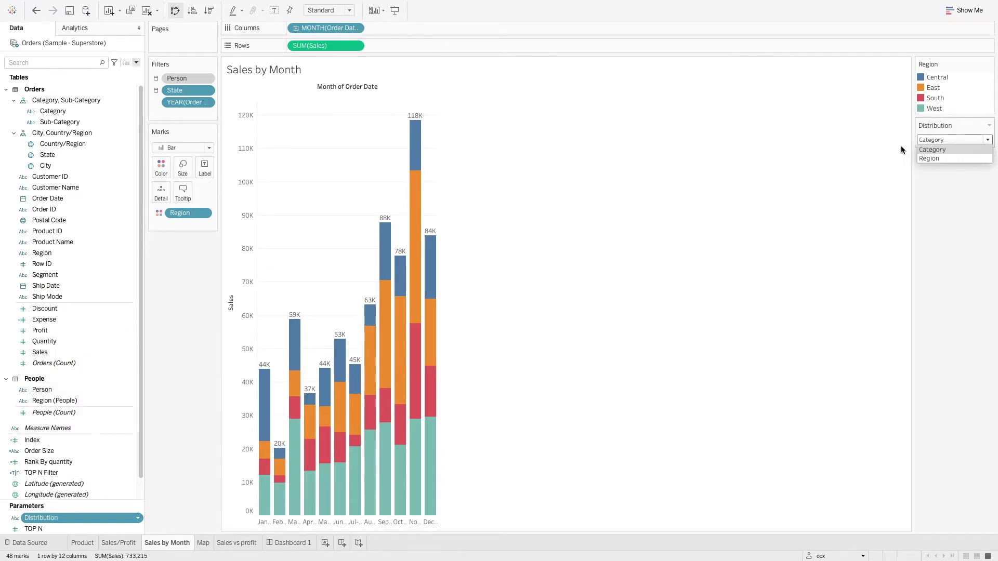
click(932, 159)
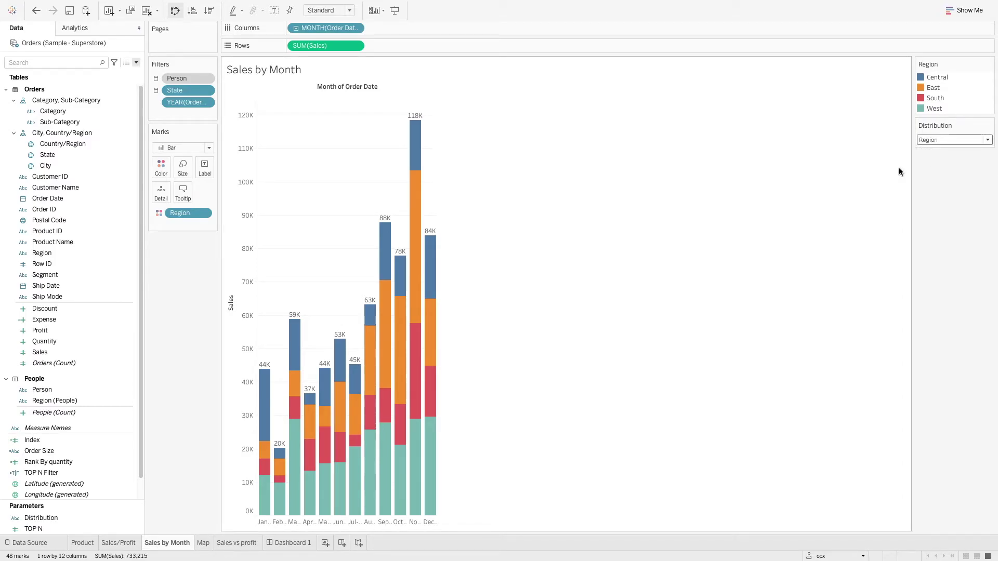
Start a new calculated field named Category/Region.
click(135, 62)
click(108, 75)
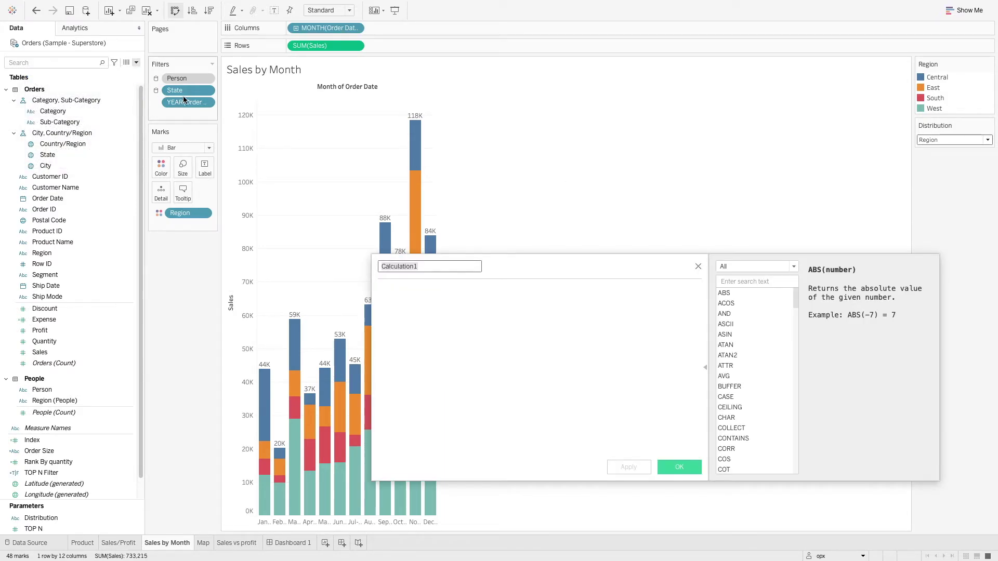
click(474, 268)
drag(474, 269, 256, 268)
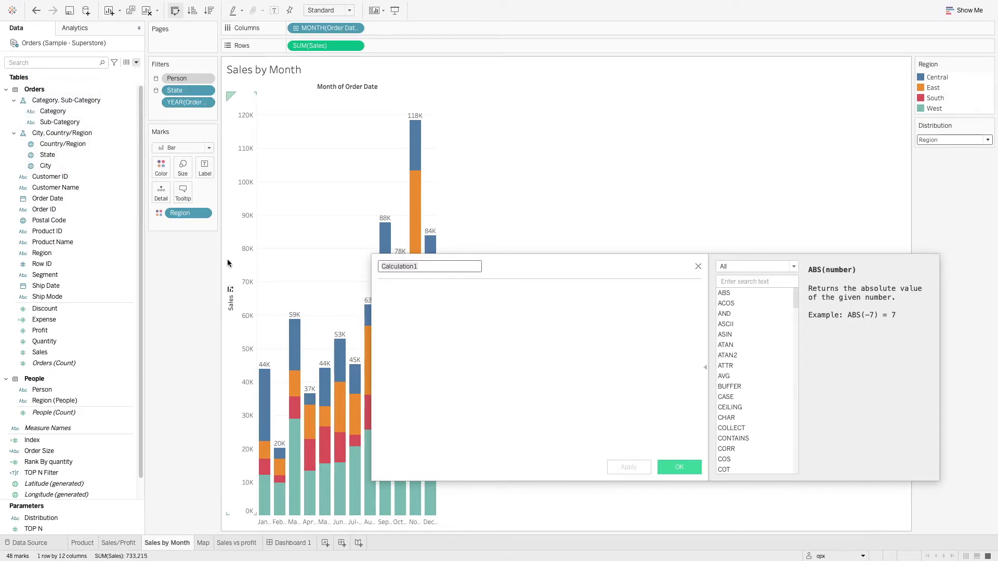
key(BackSpace)
text(Category/Region)
key(Tab)
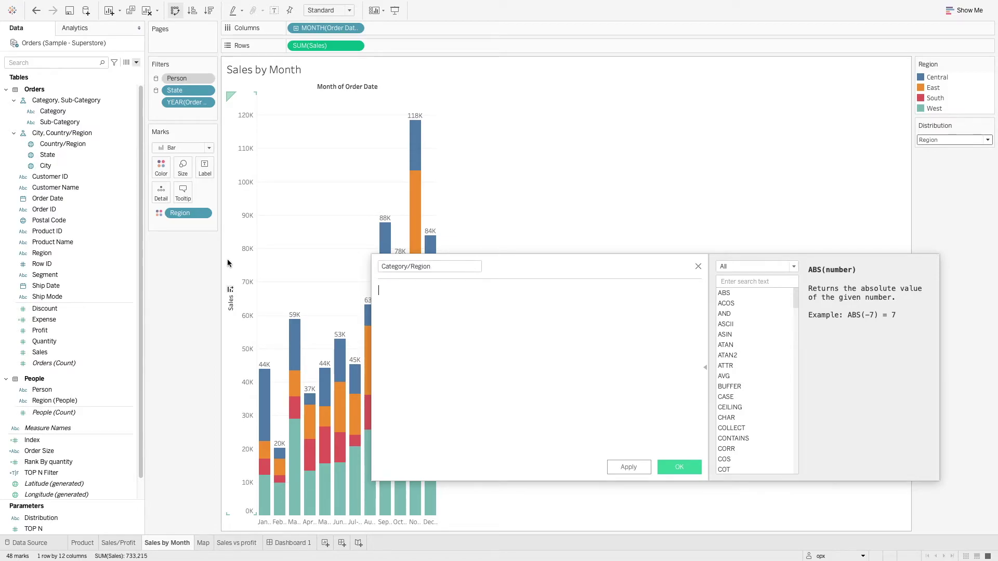
Begin the Category/Region formula with a case statement on the Distribution parameter.
text(case)
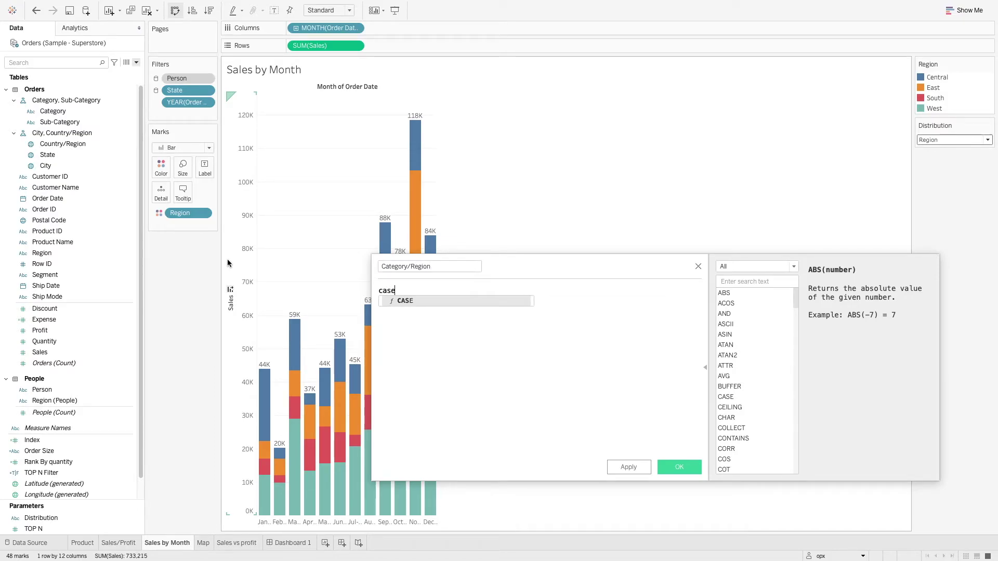
text( dis)
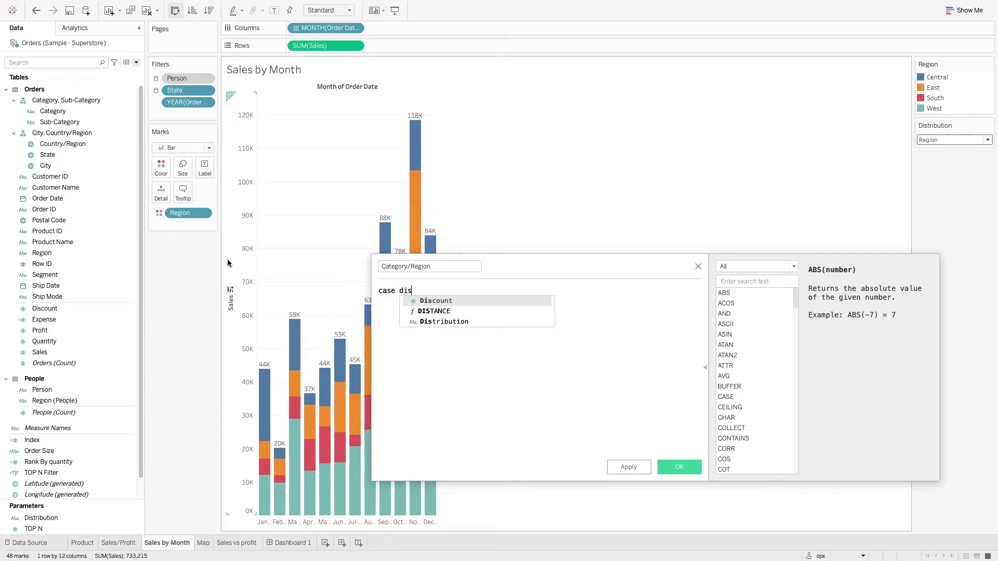
key(Down)
key(Down)
key(Return)
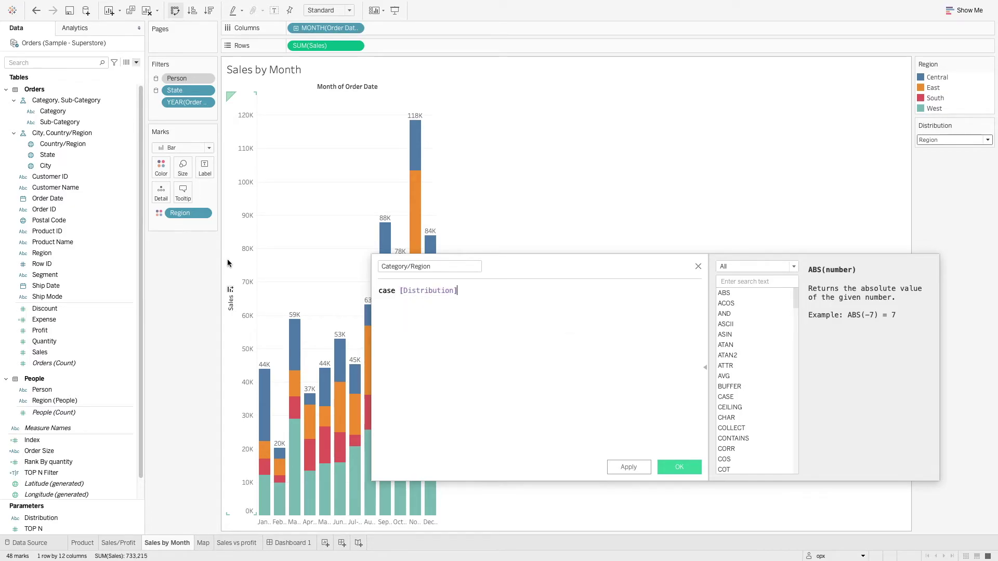
Add a line to the case formula that returns the [Region] field when the value is "Region".
key(Return)
text(when "Region")
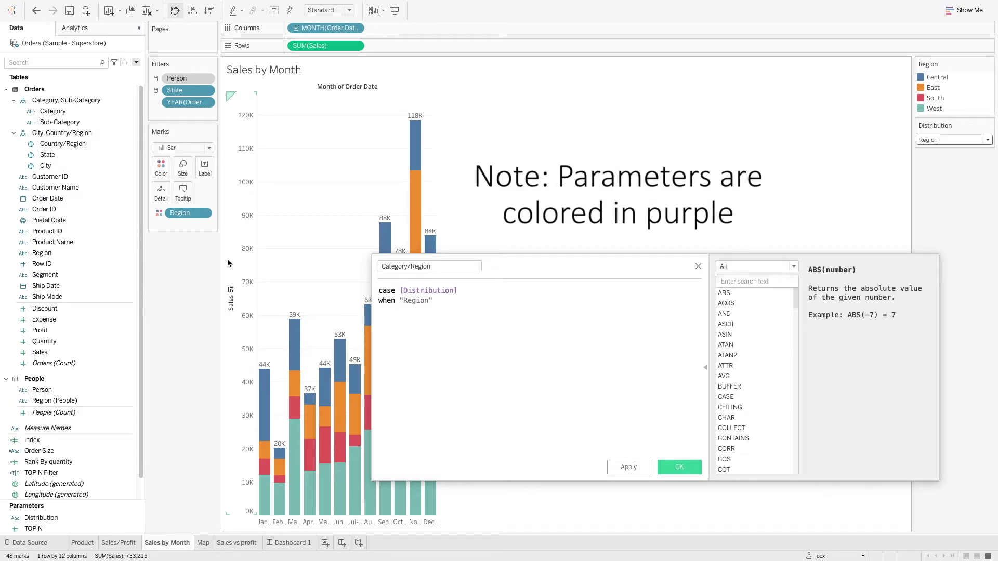
text( then    re)
key(Down)
key(Down)
key(Down)
key(Down)
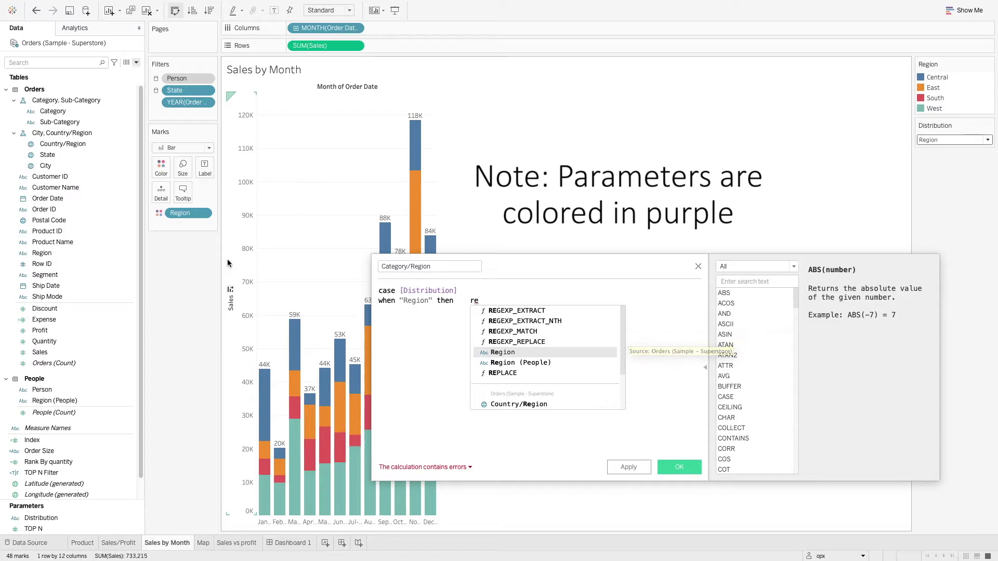
key(Return)
Add a line returning [Category] when the value is "Category", close the case statement with end, and save the calculated field.
key(Return)
text(when )
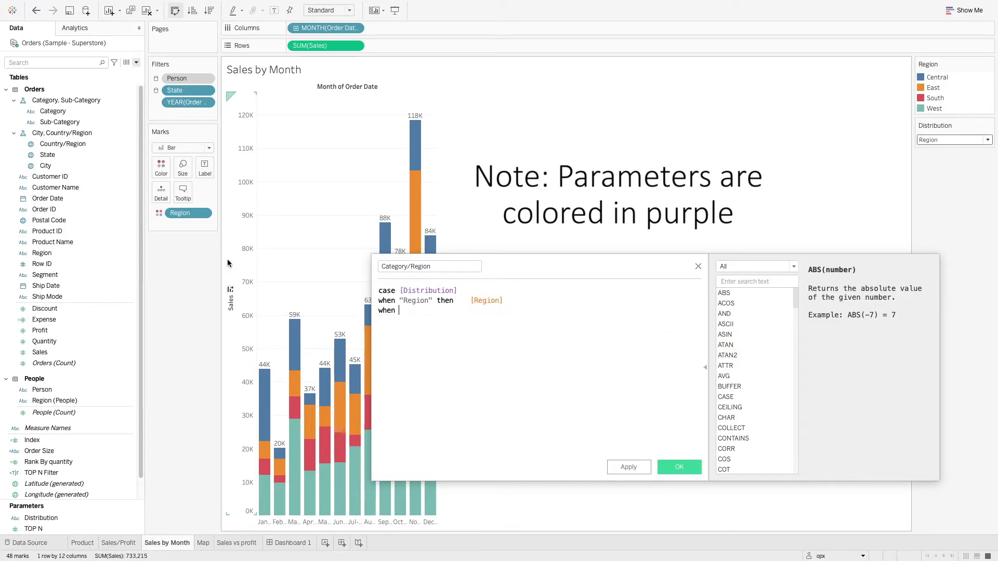
text("Category" then ca)
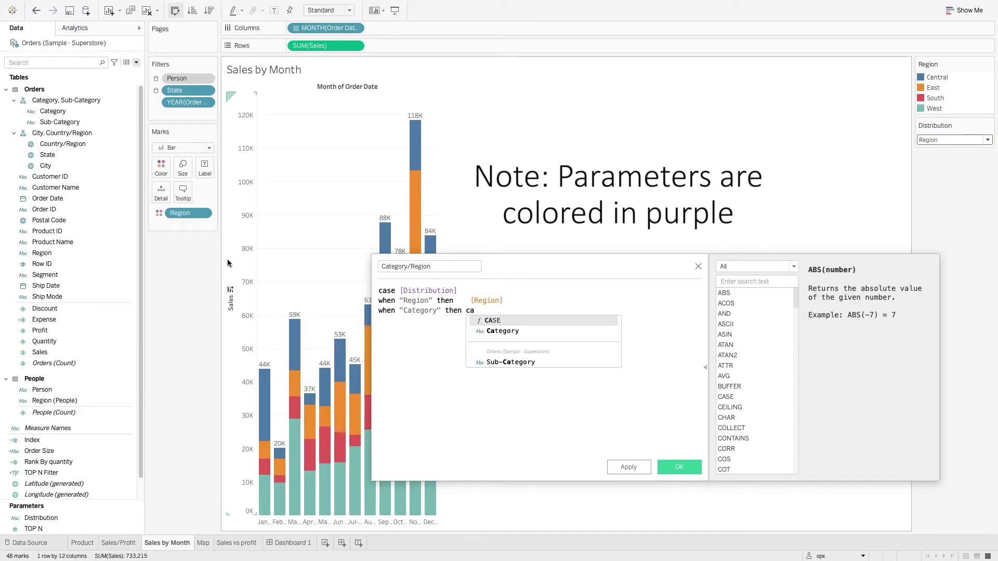
key(Down)
key(Return)
key(Return)
text(end)
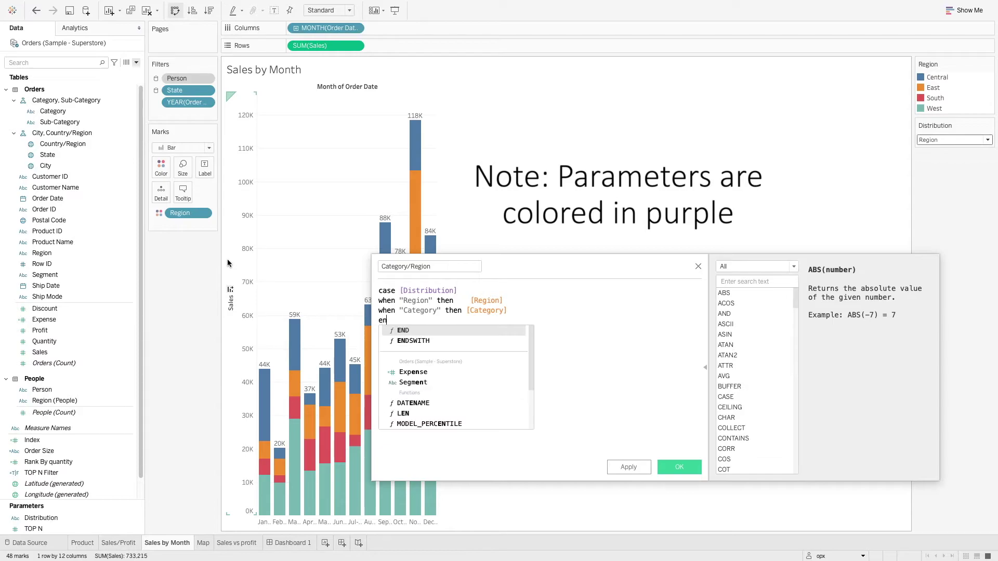
key(ctrl+Return)
Colour the bars by the Category/Region field instead of Region and set the Distribution parameter to Category.
drag(60, 132, 161, 171)
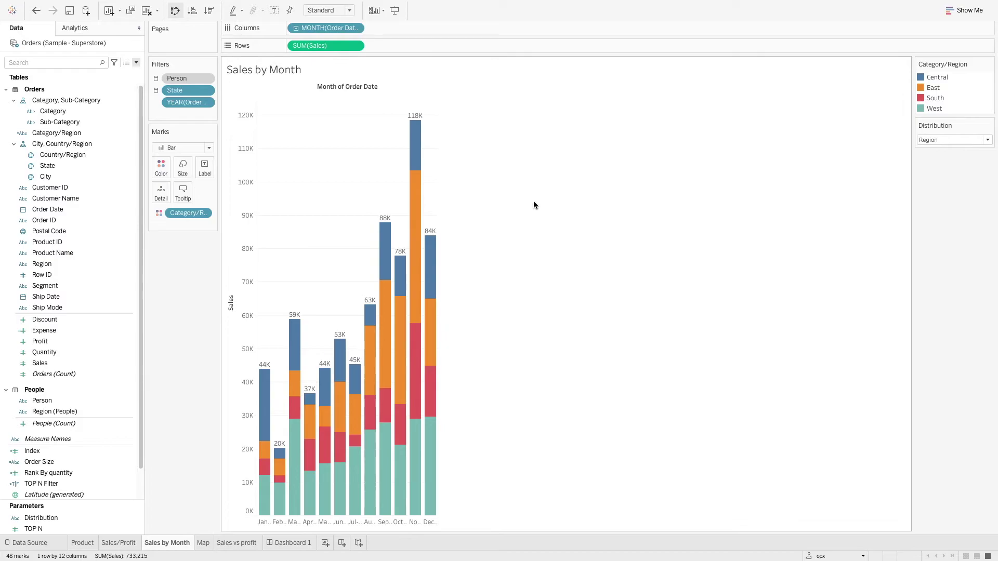
click(961, 142)
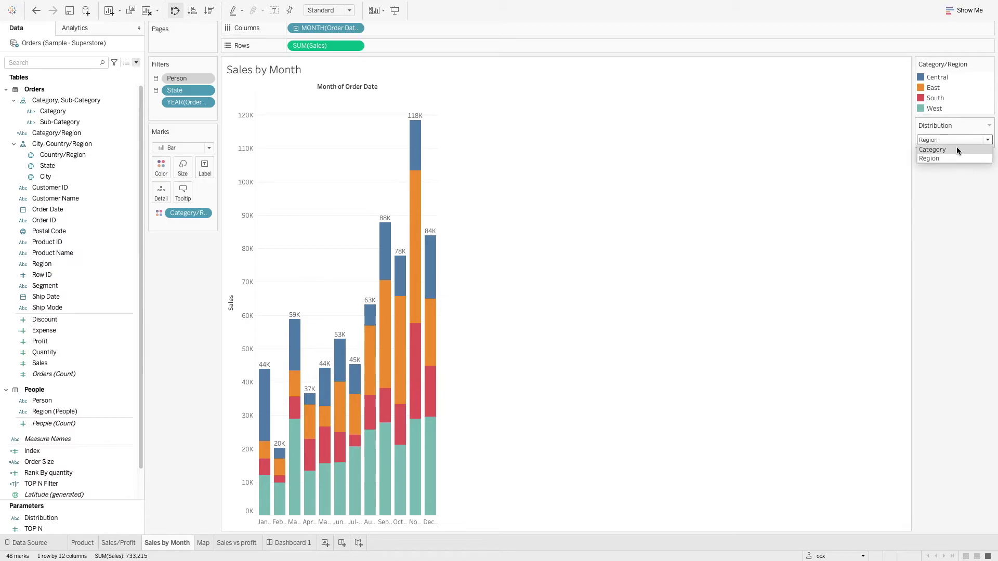
click(958, 151)
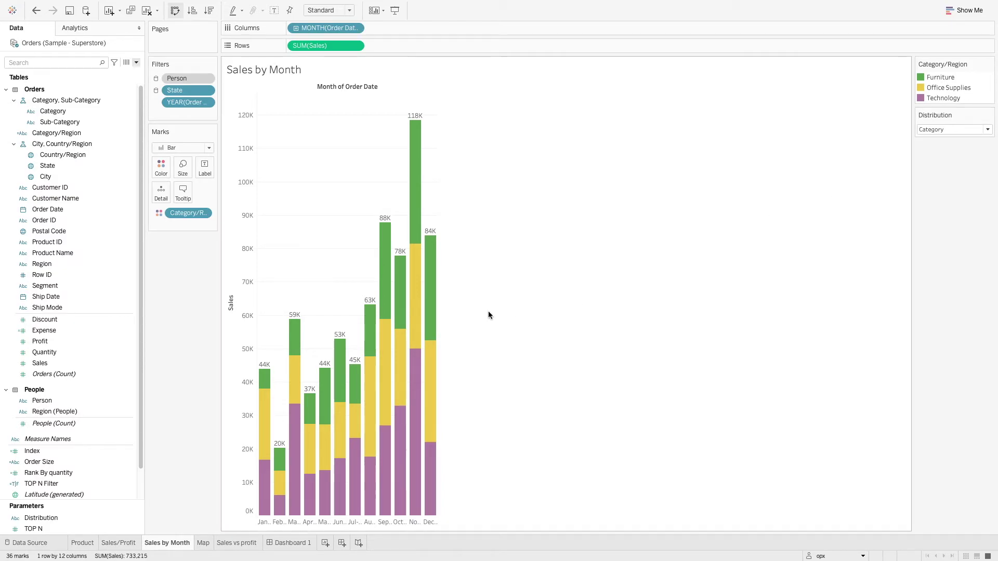
On the Sales vs profit sheet, add a reference line to the Profit axis that uses a new parameter named Profit_min as its value.
click(235, 543)
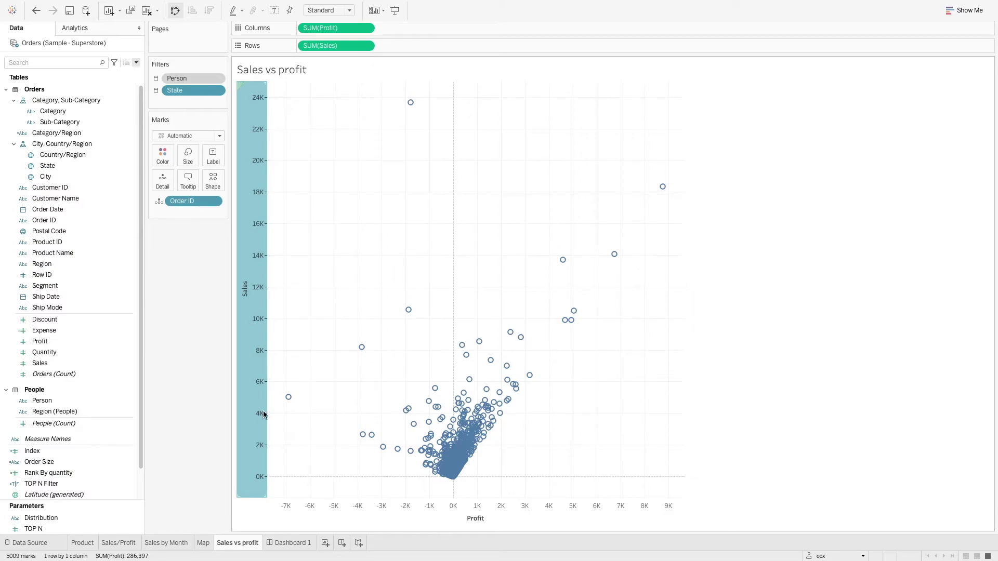
right_click(454, 515)
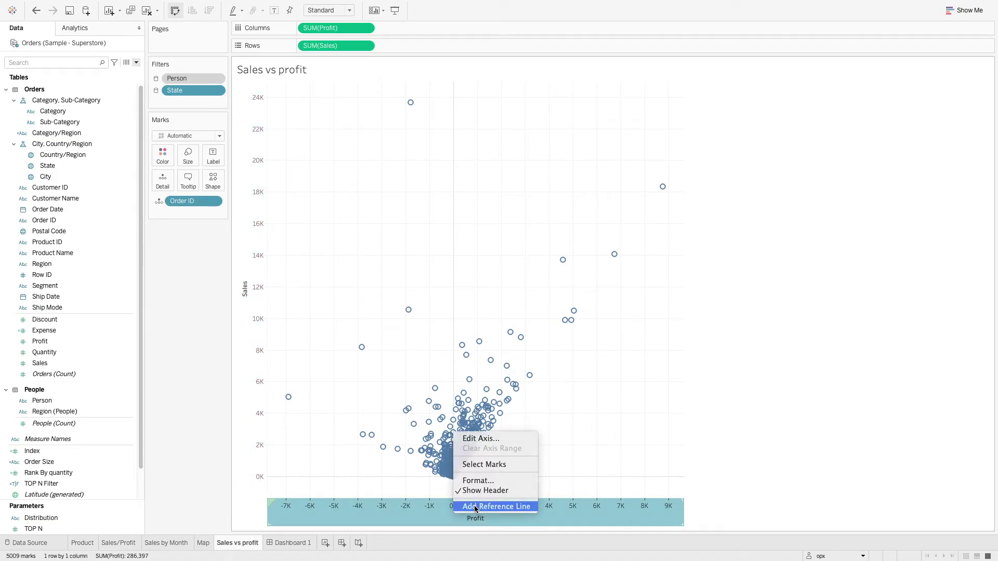
click(474, 506)
click(471, 214)
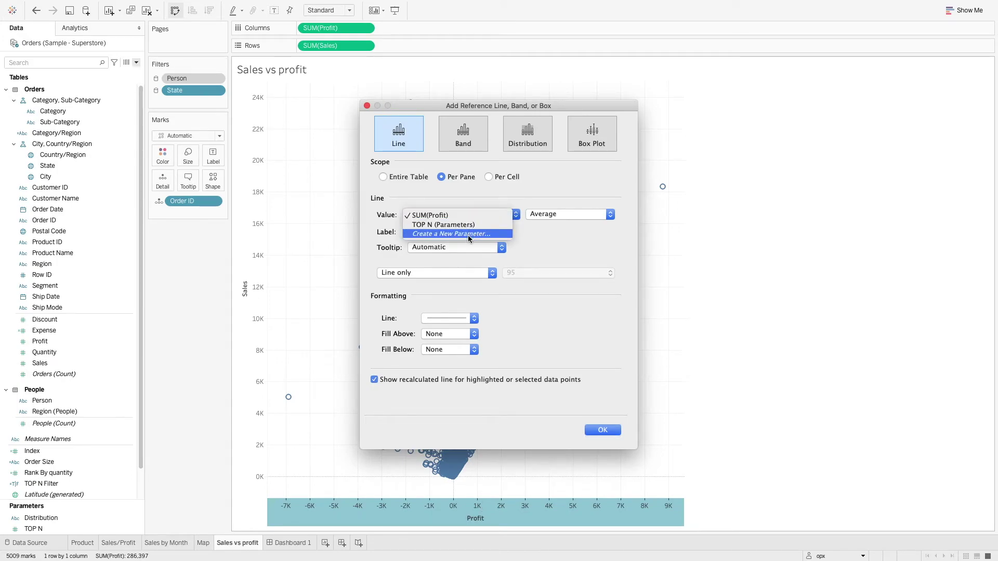
click(468, 235)
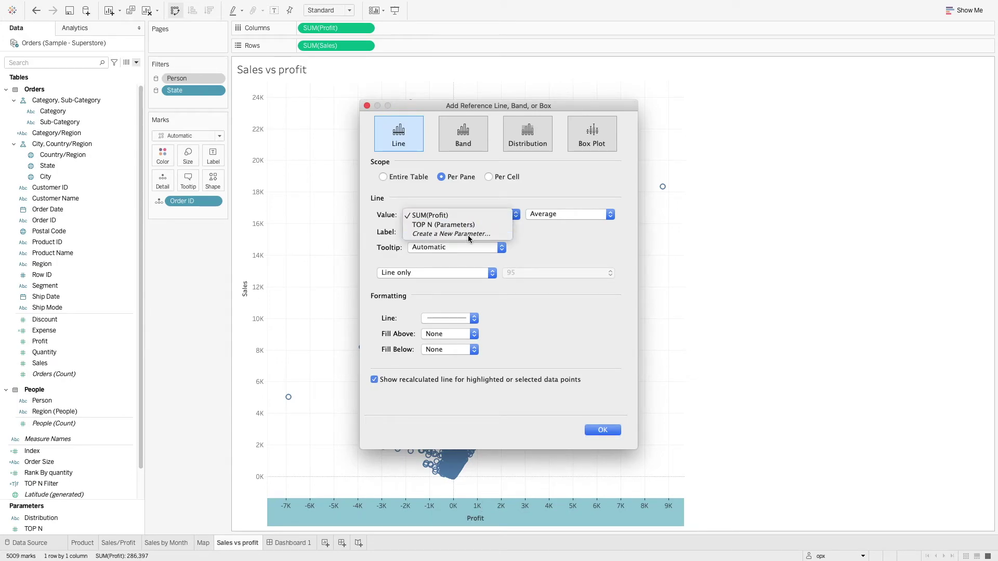
drag(436, 162, 300, 157)
text(Pro)
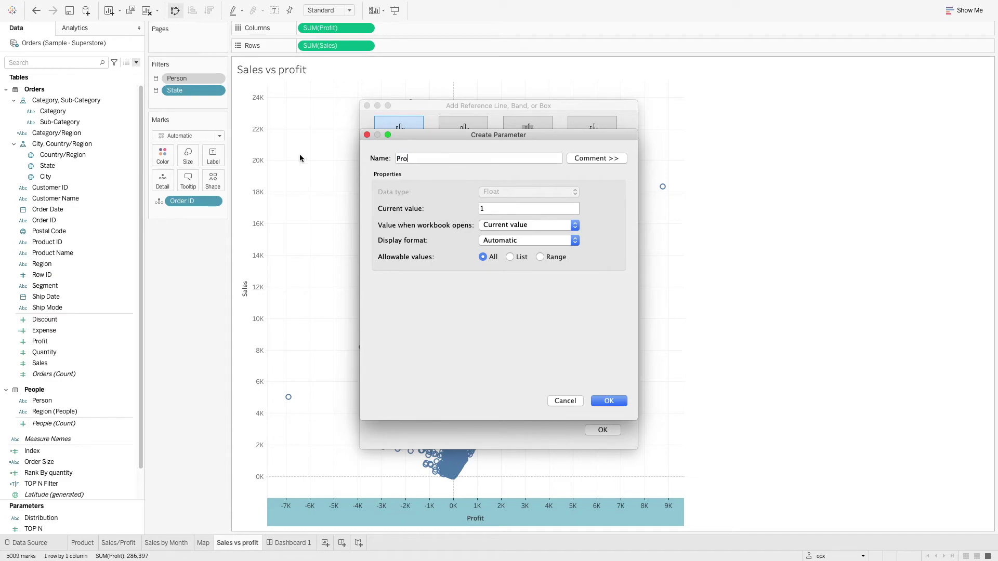
text(fit_min)
click(610, 401)
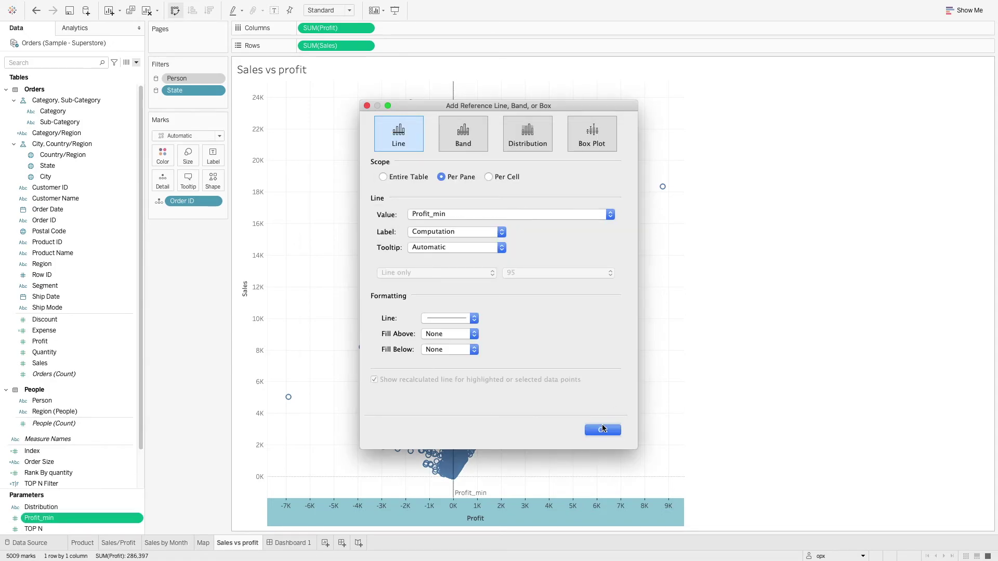
click(603, 429)
Add a reference line to the Sales axis that uses a new parameter named Sales_min as its value.
right_click(247, 321)
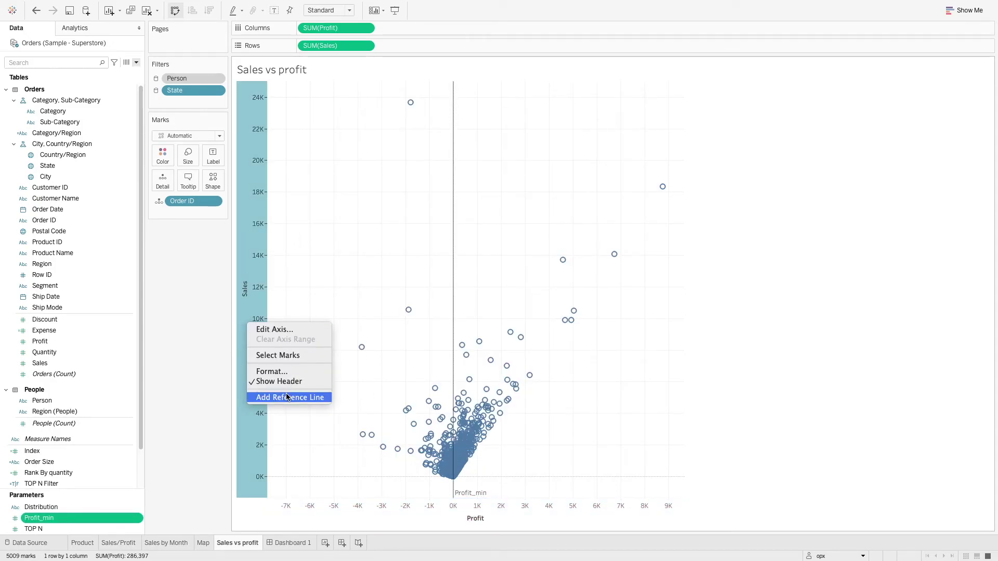
click(291, 398)
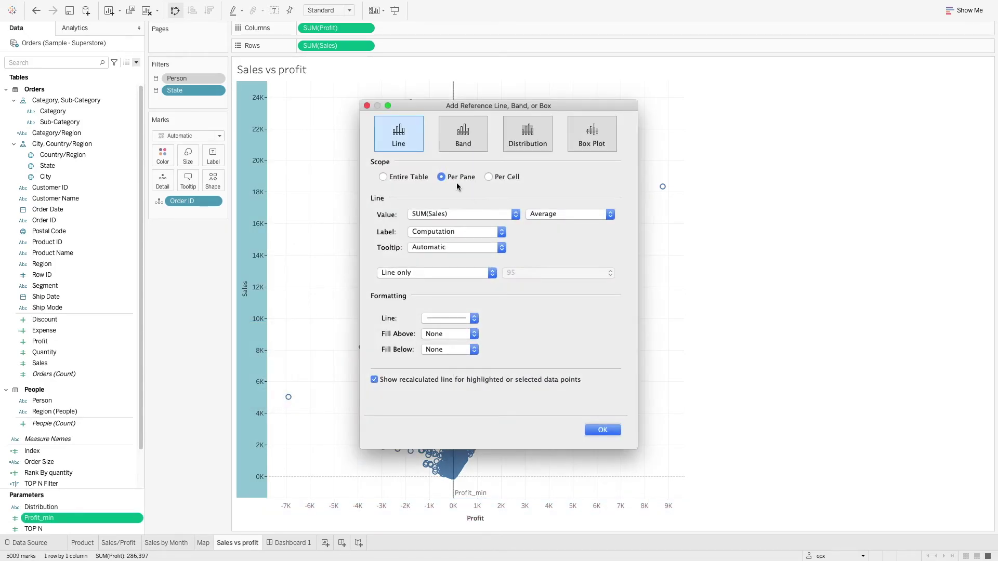
click(491, 215)
click(481, 243)
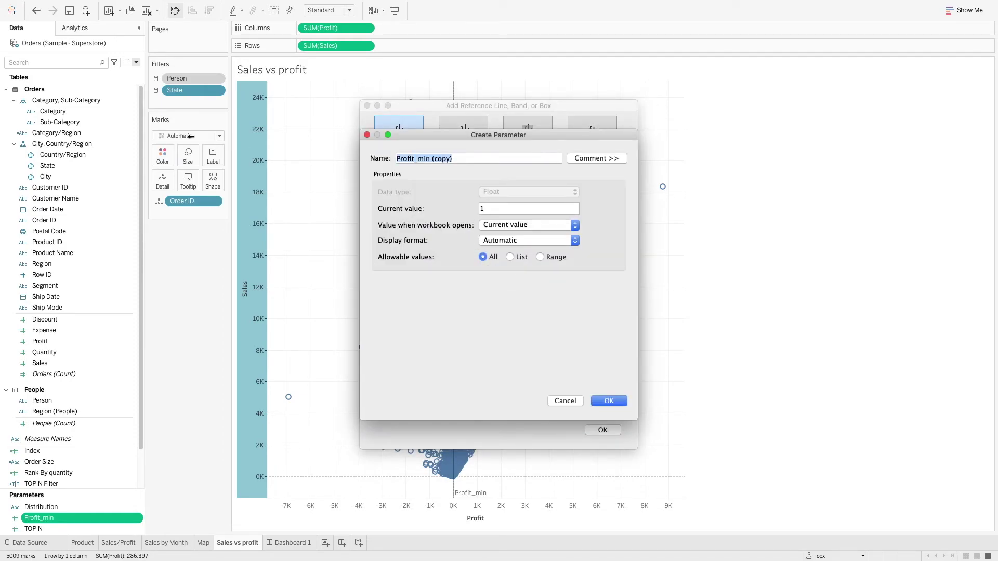
text(Sales_min)
click(614, 401)
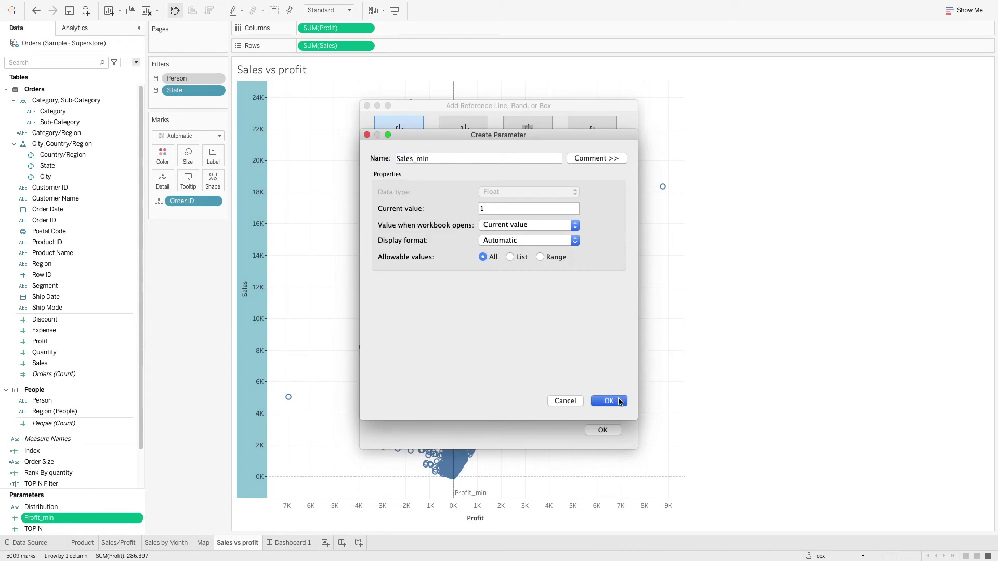
click(604, 432)
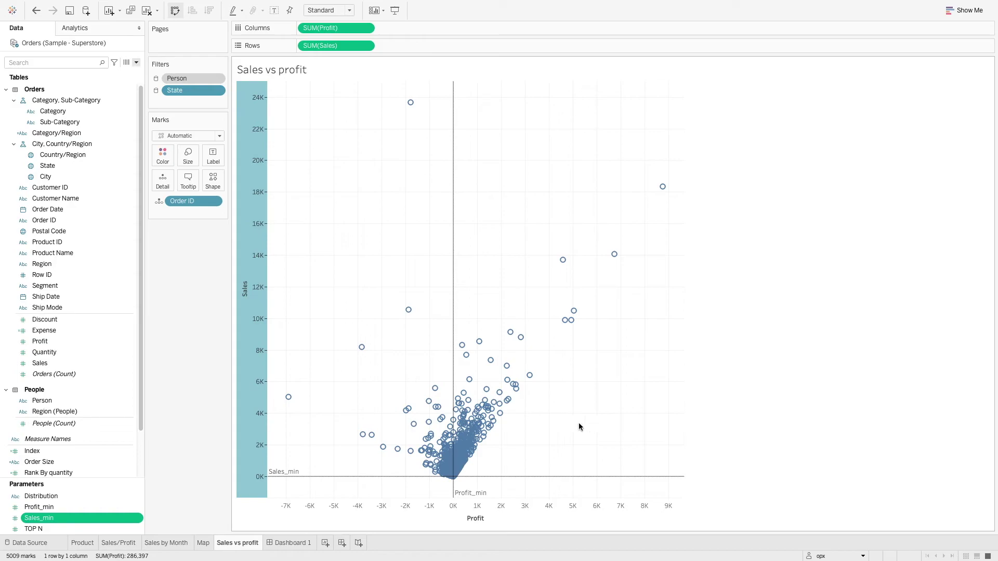
Show the parameter controls for Sales_min and Profit_min on the Sales vs profit sheet.
right_click(80, 515)
click(118, 349)
right_click(36, 506)
click(80, 340)
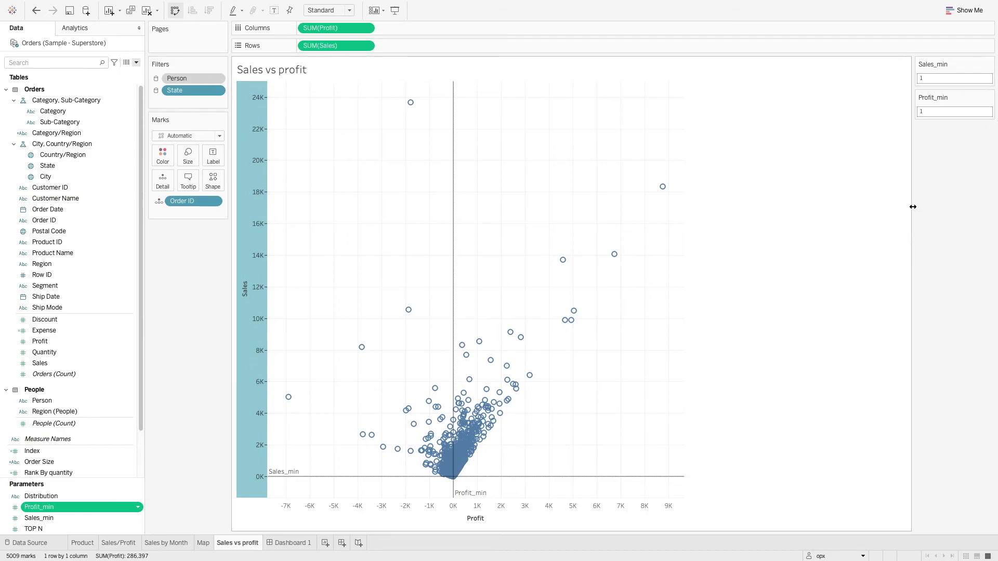
Set the Sales_min parameter to 2000 and the Profit_min parameter to 1000.
click(964, 78)
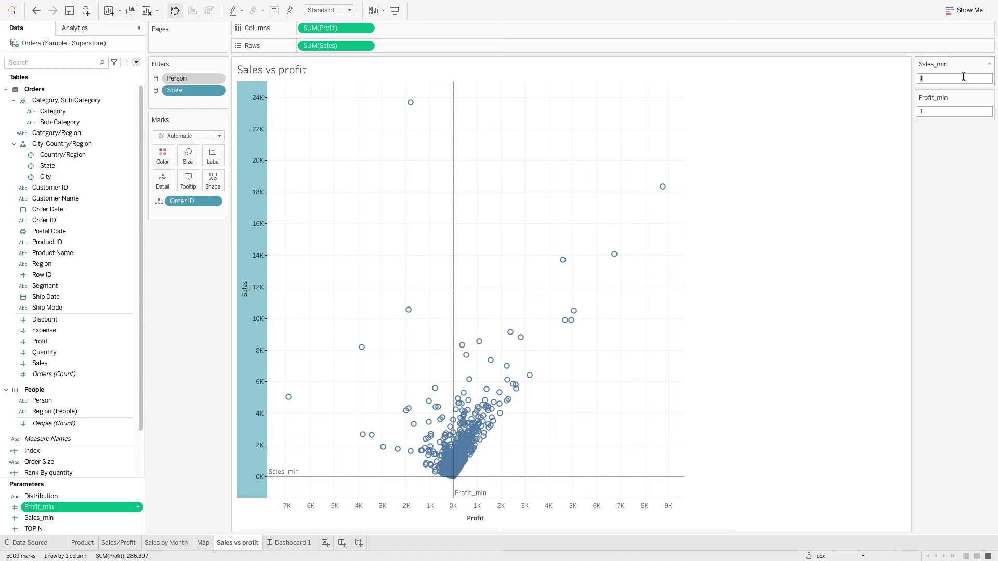
text(2000)
key(Tab)
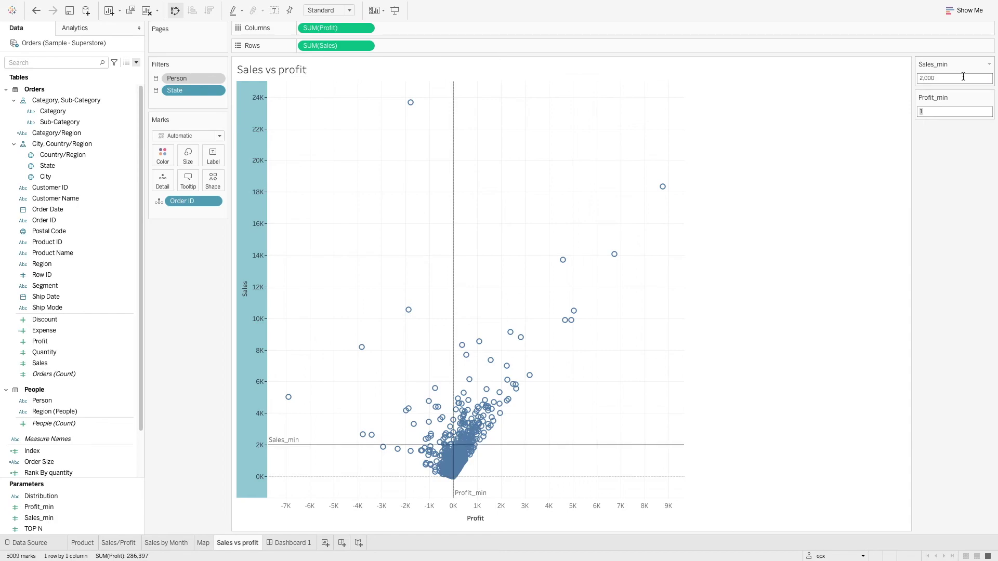
text(1000)
key(Return)
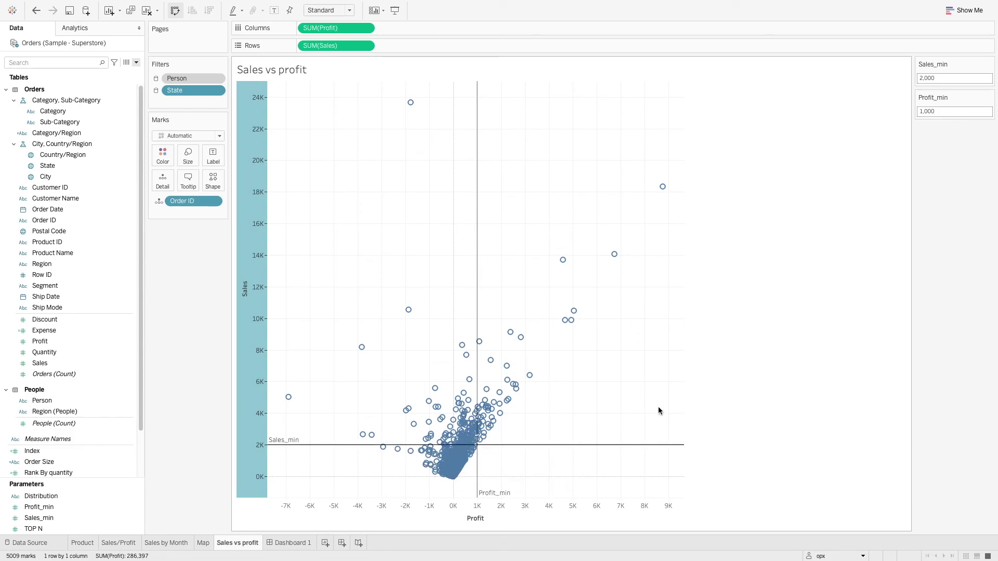
mouse_move(515, 399)
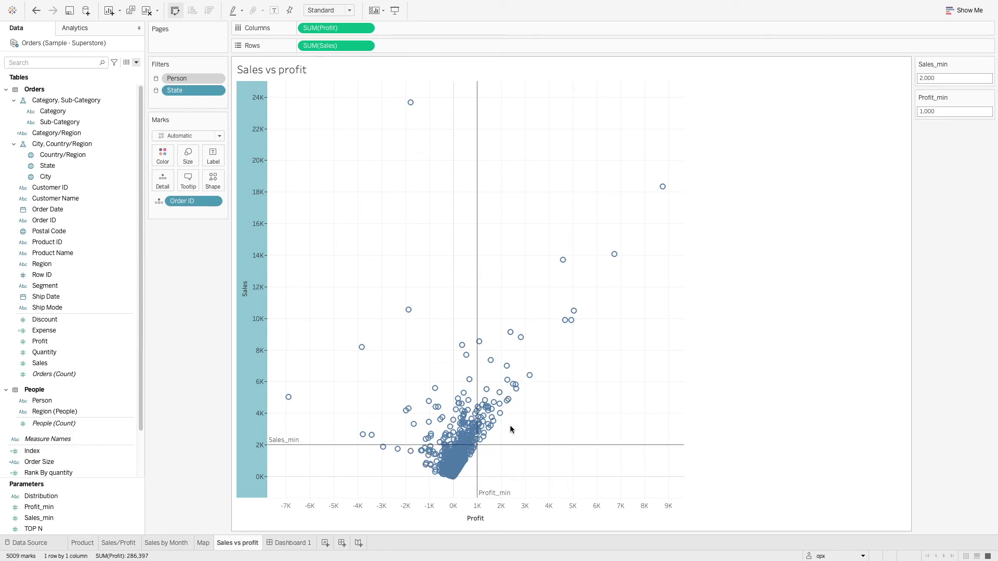